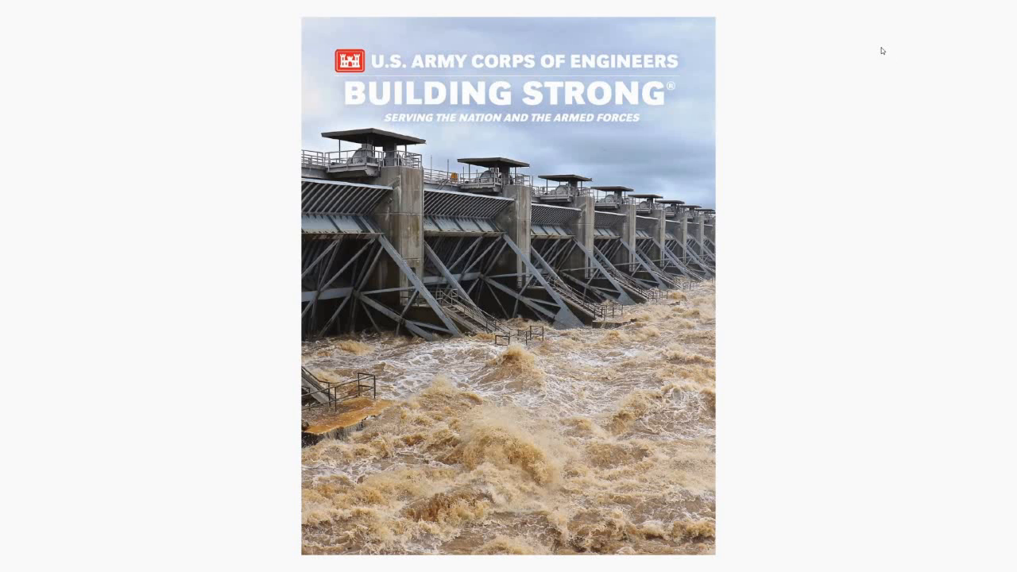
# Leave the slide show and switch to the USGS StreamStats map page
pyautogui.press('Escape')
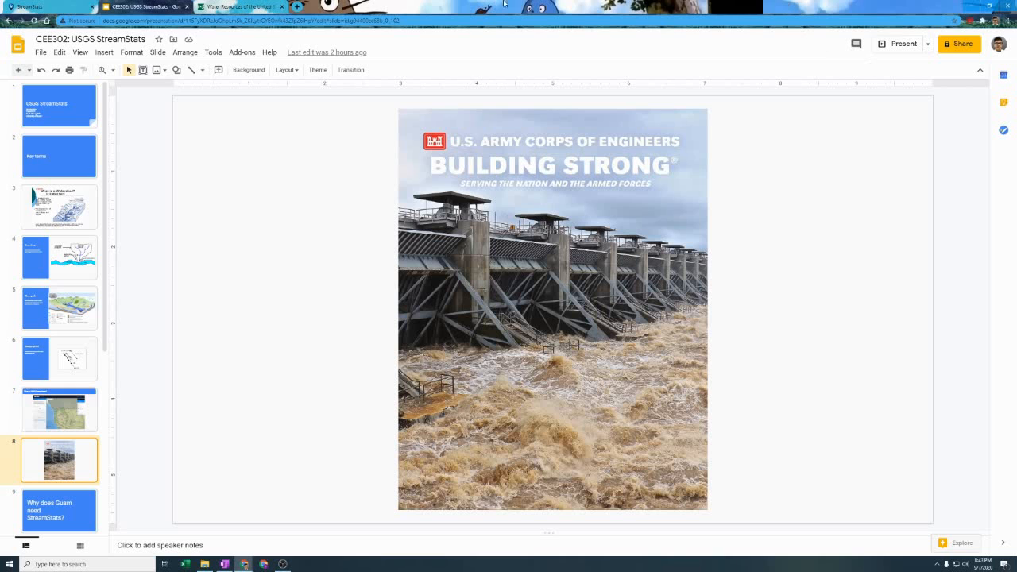
pyautogui.click(48, 6)
pyautogui.scroll(5, 110, 173)
pyautogui.click(106, 94)
pyautogui.click(94, 112)
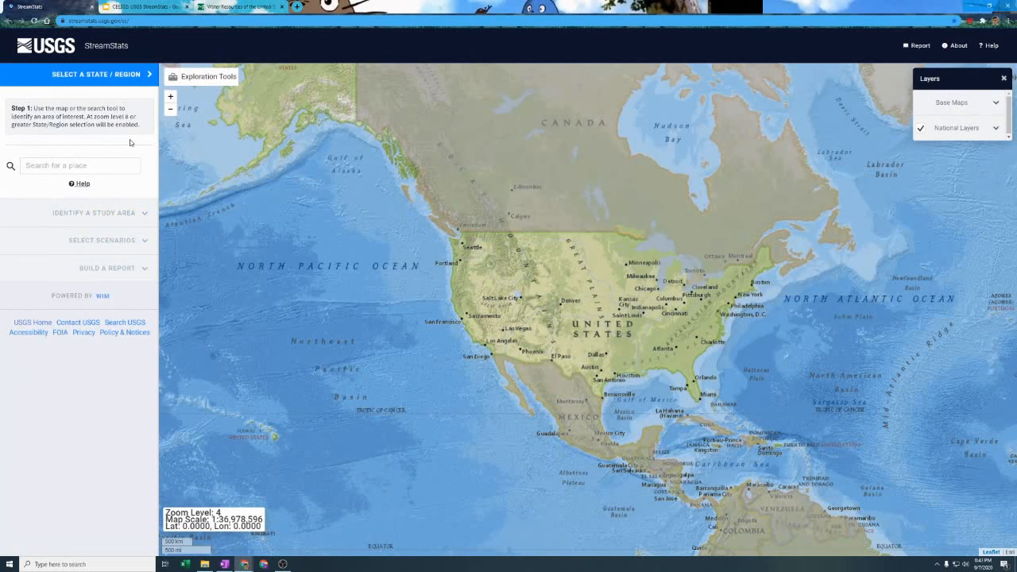
# Preview the Streets base map on the StreamStats map and switch back to National Geographic
pyautogui.click(970, 105)
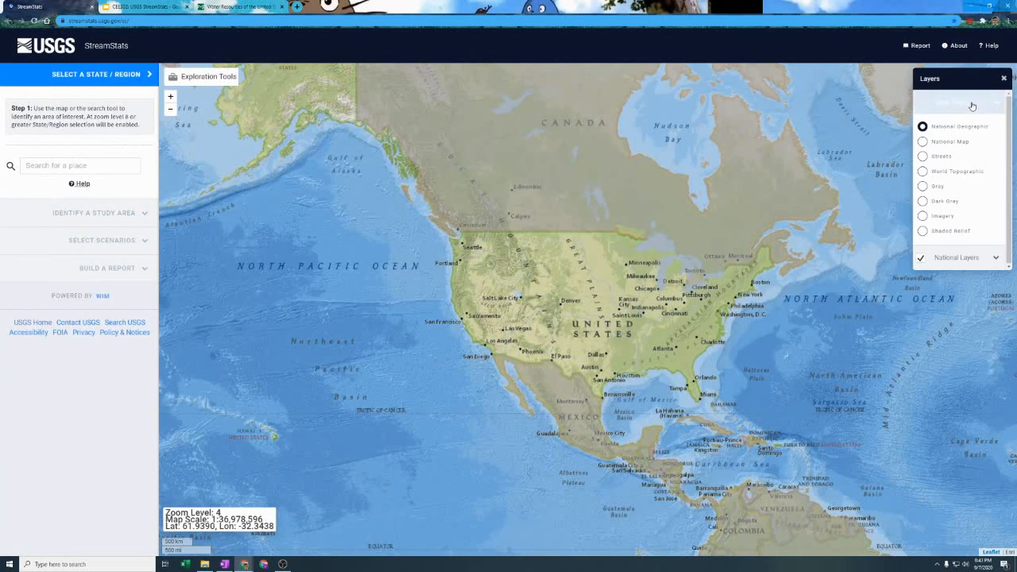
pyautogui.click(954, 141)
pyautogui.click(945, 158)
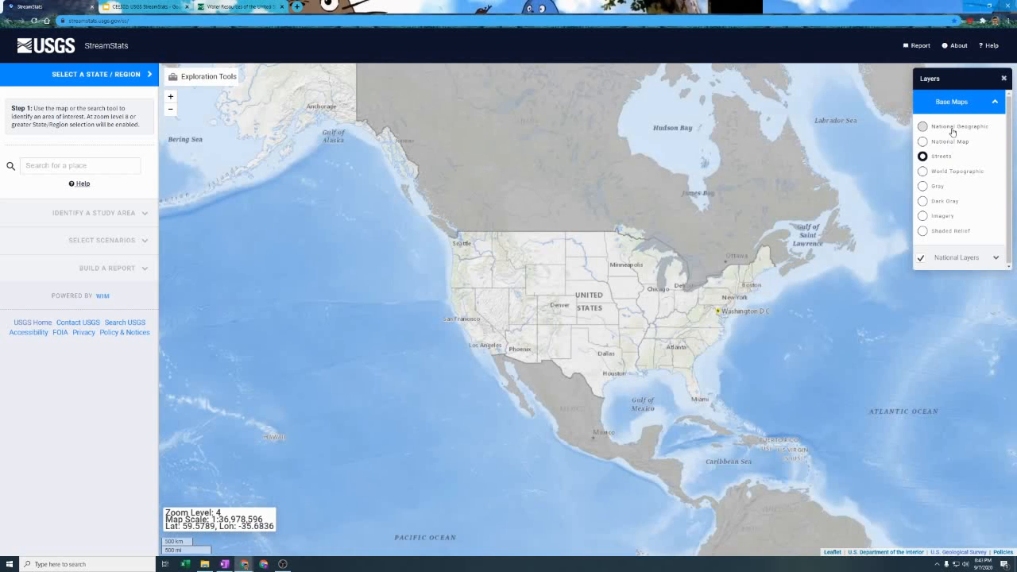
pyautogui.click(959, 128)
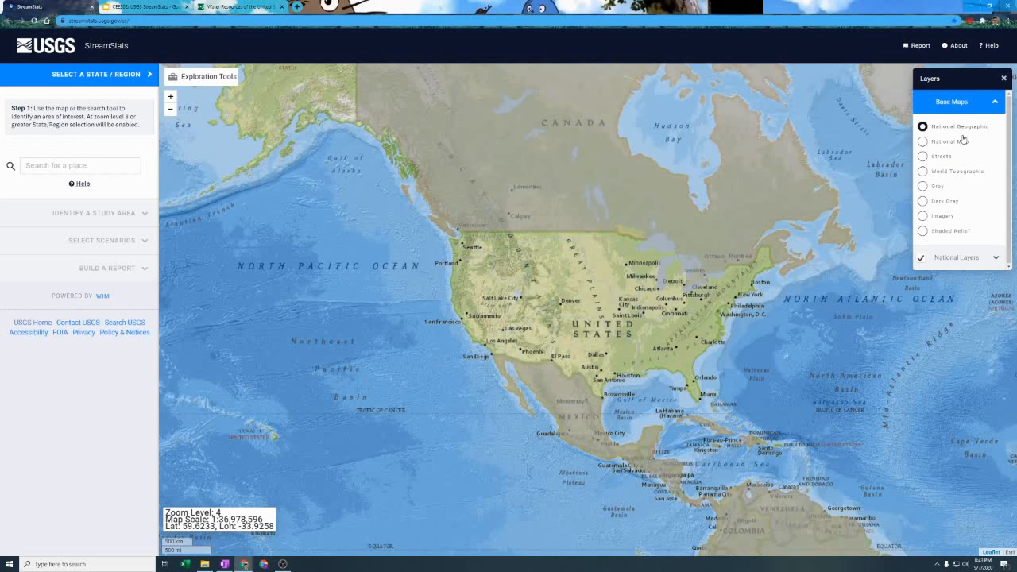
# Collapse the base map options and expand the National Layers streamgage legend with that layer switched on
pyautogui.click(986, 260)
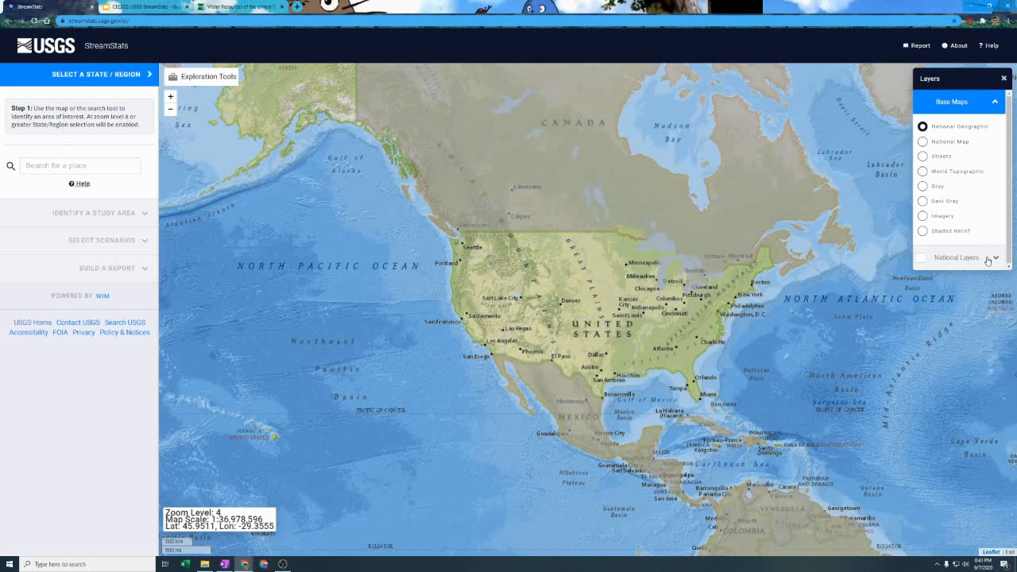
pyautogui.click(995, 103)
pyautogui.click(992, 129)
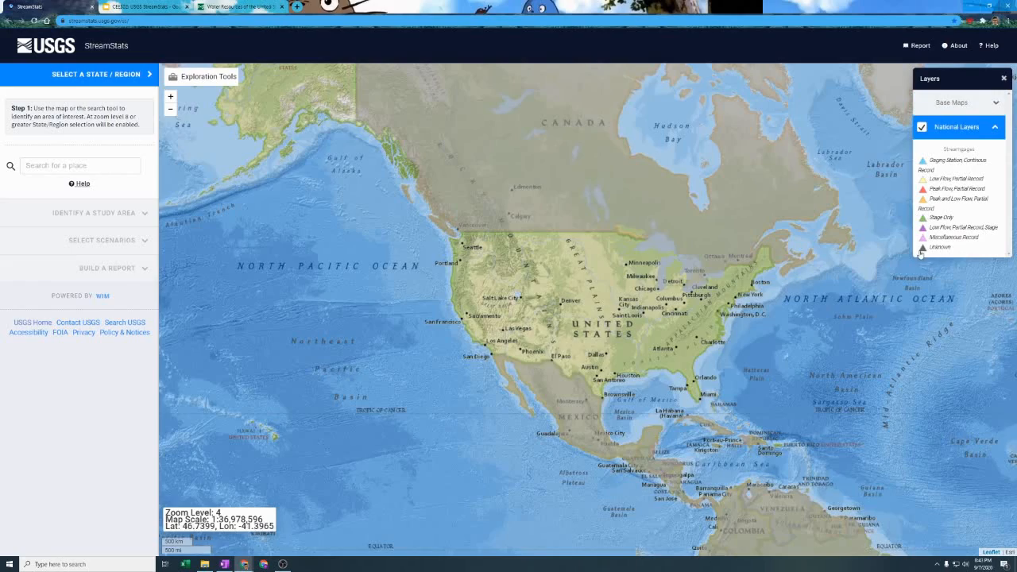
# Measure a two-segment line in central California from west of Modesto to northeast of Merced and down to northwest of Fresno
pyautogui.scroll(4, 479, 333)
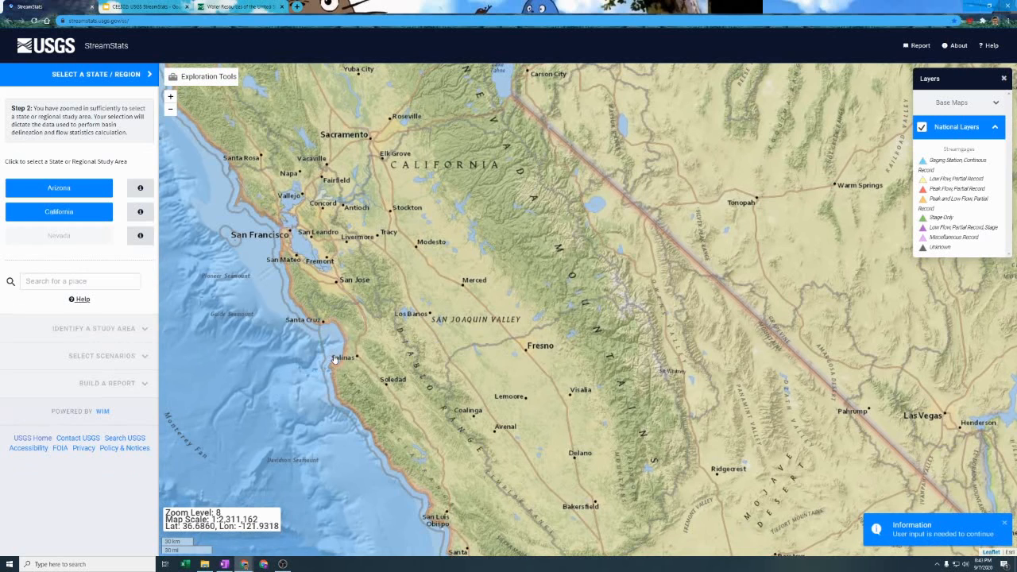
pyautogui.click(193, 77)
pyautogui.click(198, 114)
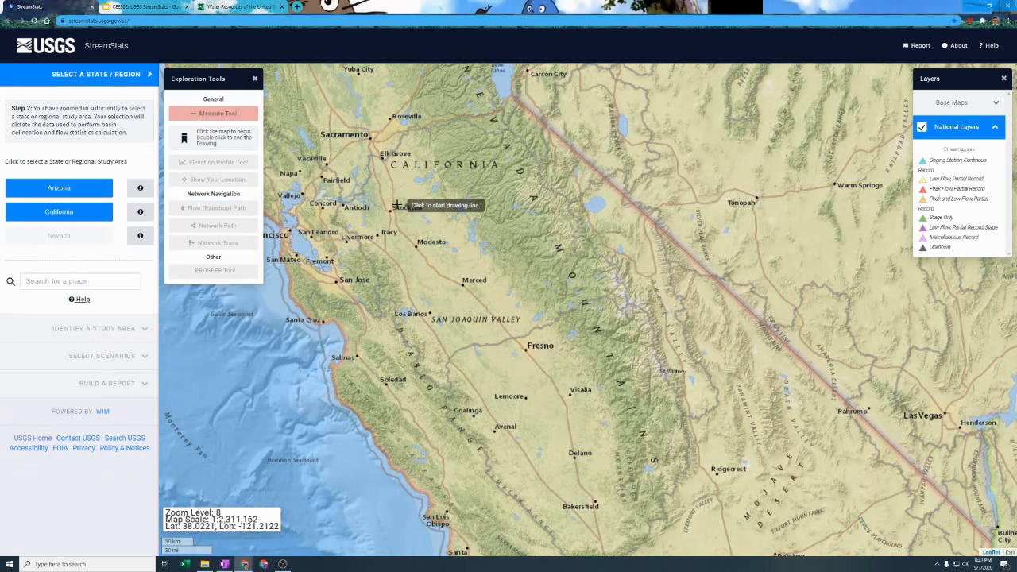
pyautogui.click(391, 248)
pyautogui.click(502, 254)
pyautogui.click(475, 323)
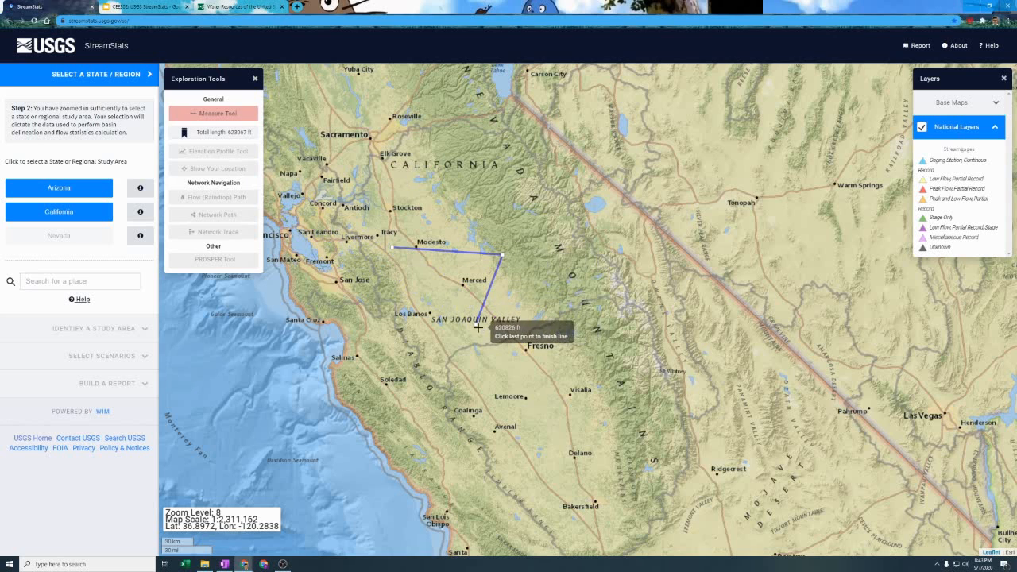
pyautogui.click(475, 323)
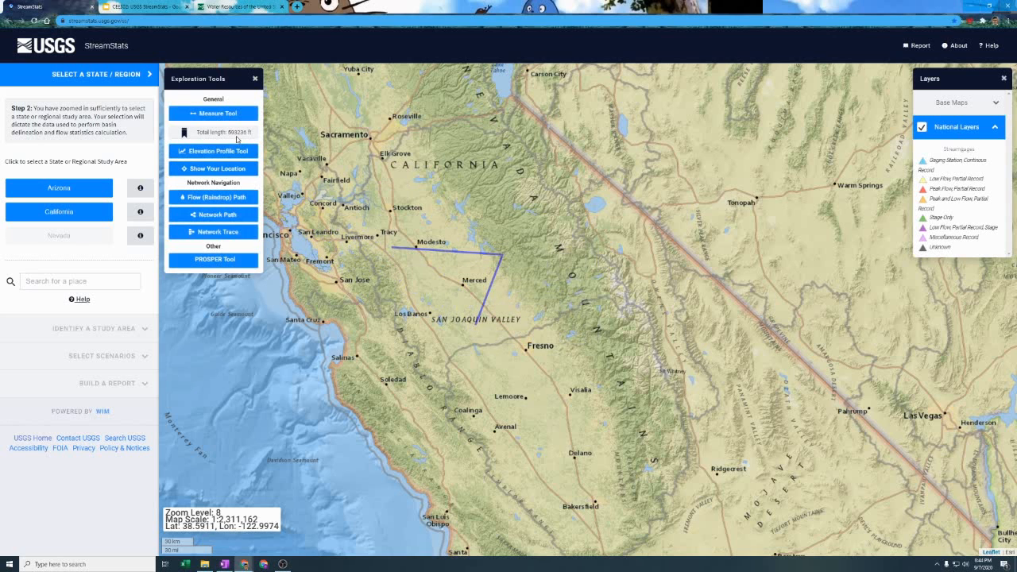
# Generate a 30m-resolution elevation profile from west of Merced over the mountains to near Lemoore, and review its chart and table
pyautogui.click(238, 151)
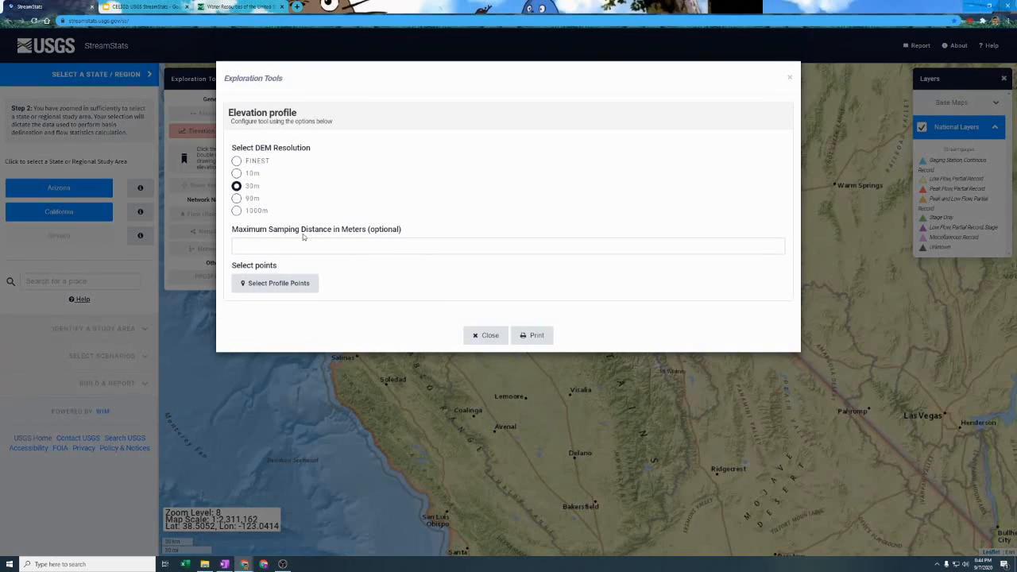
pyautogui.click(301, 280)
pyautogui.click(427, 290)
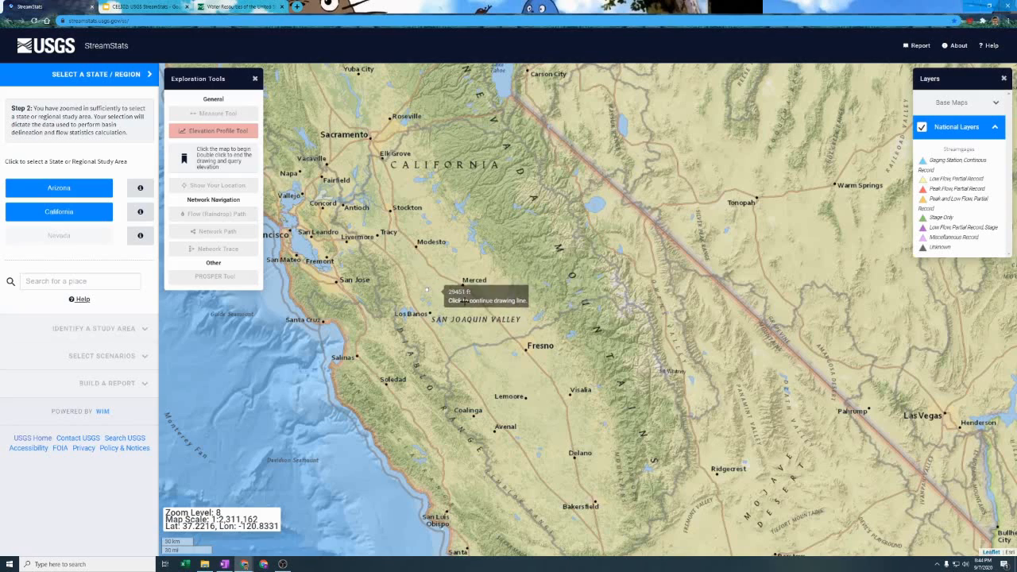
pyautogui.doubleClick(544, 418)
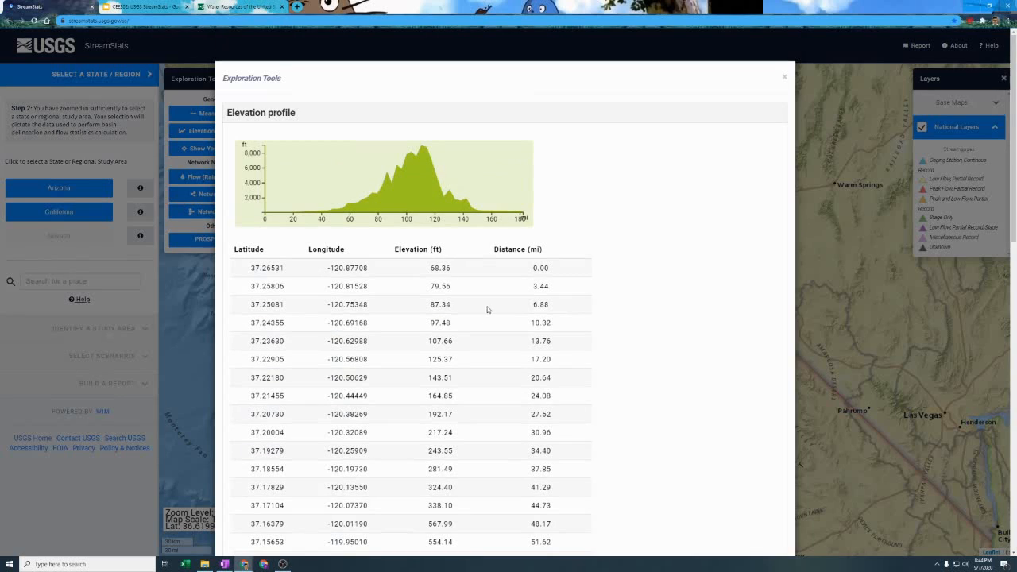
pyautogui.scroll(-2, 437, 306)
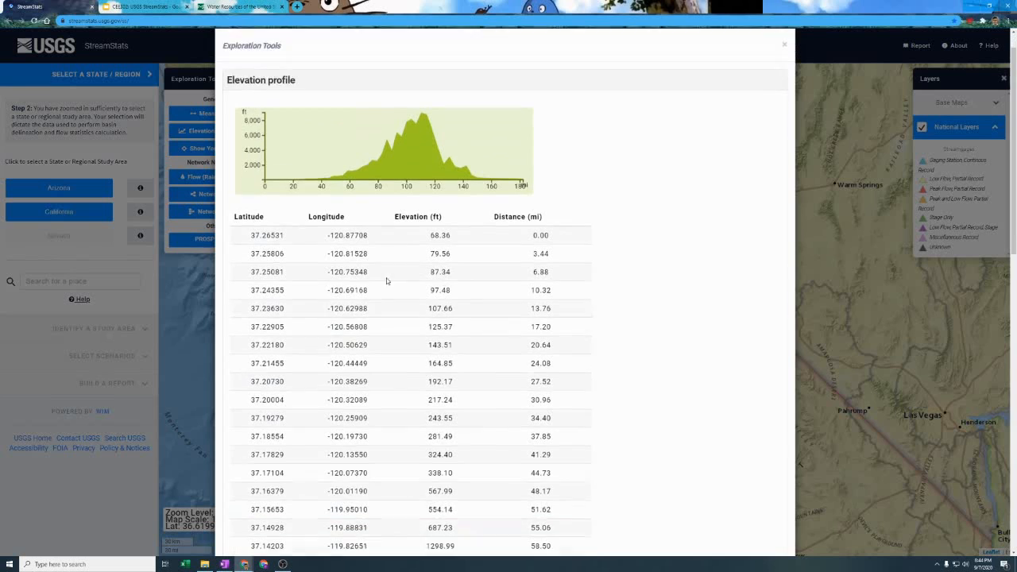
pyautogui.scroll(2, 272, 151)
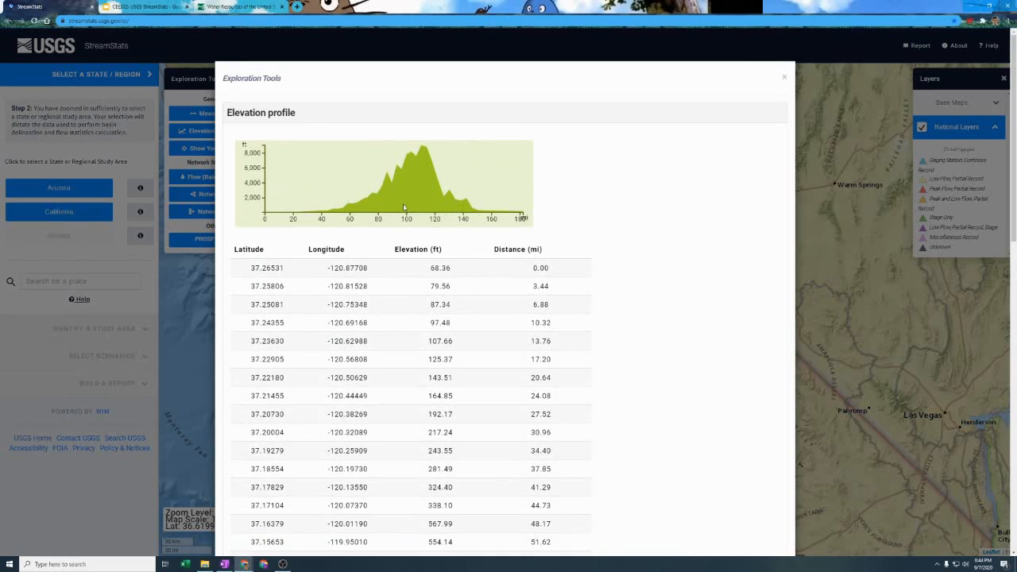
pyautogui.scroll(-10, 487, 234)
pyautogui.scroll(-3, 490, 388)
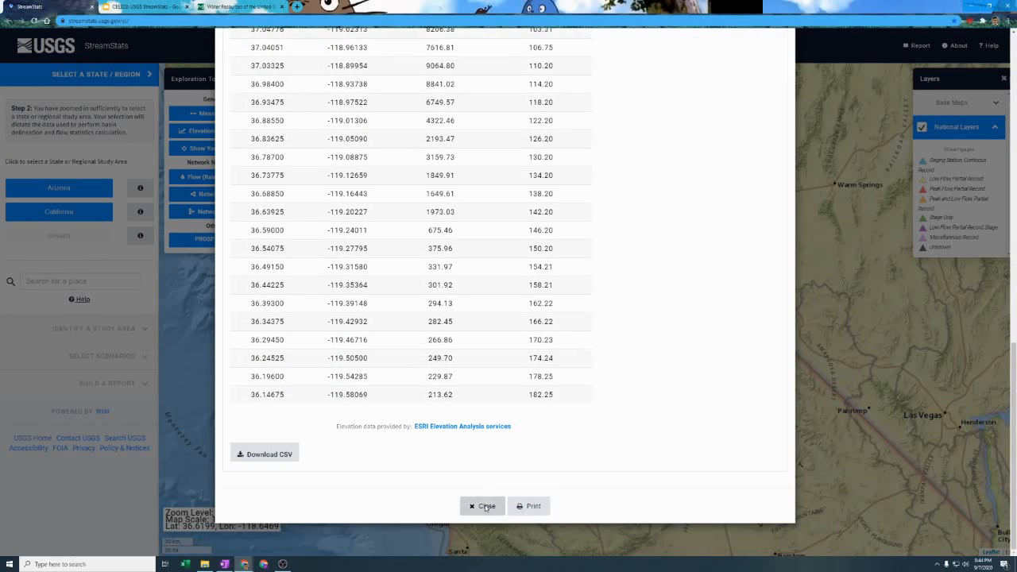
pyautogui.click(480, 503)
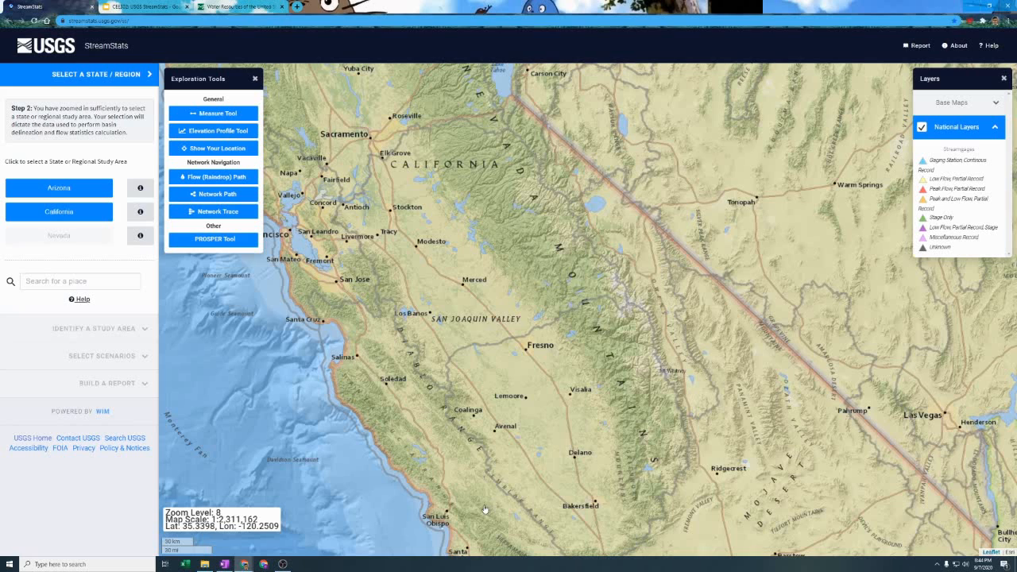
# Trace the network path from a start point northwest of San Luis Reservoir to an end point northwest of Los Banos, and close the exploration tools
pyautogui.click(226, 196)
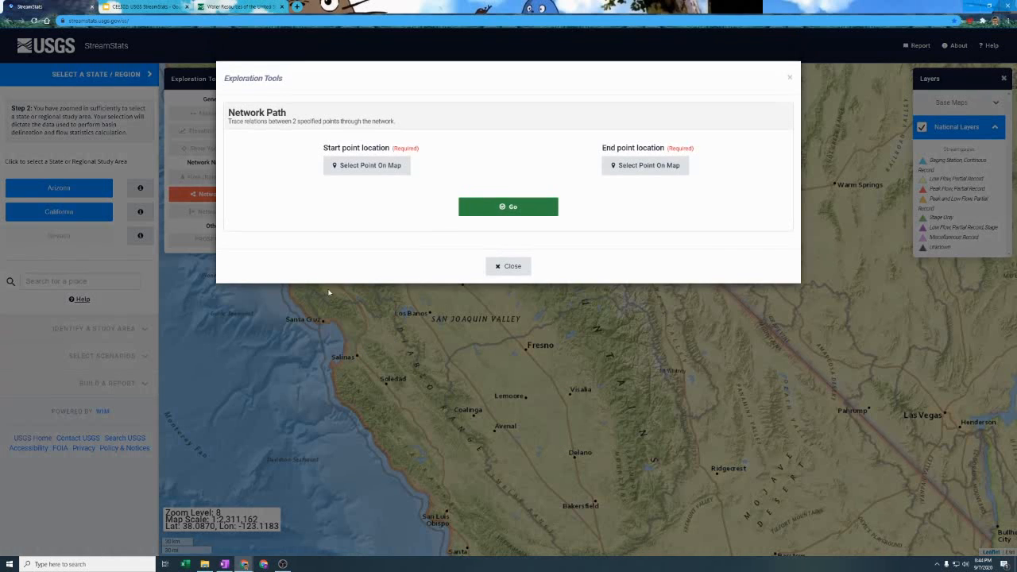
pyautogui.click(370, 165)
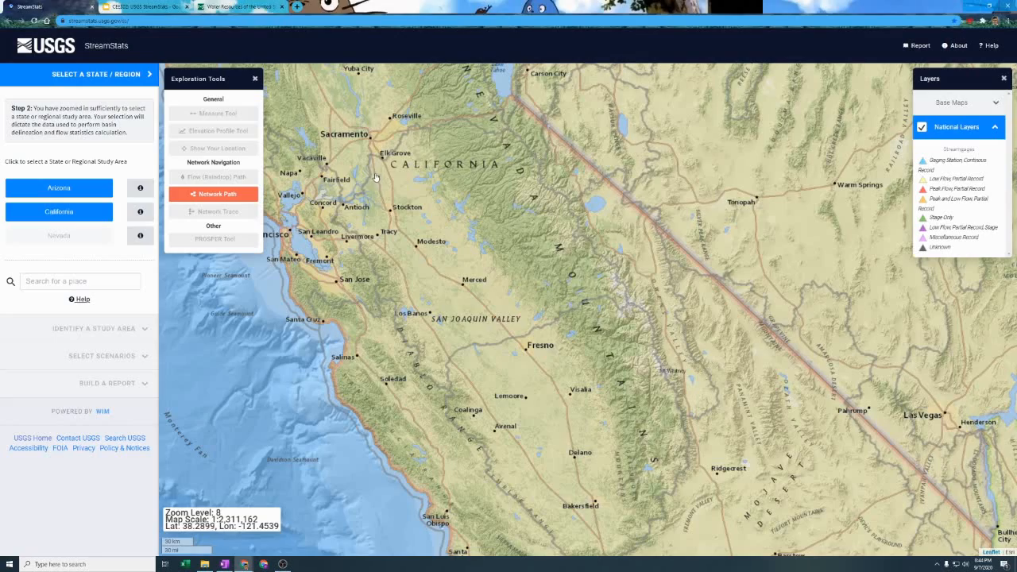
pyautogui.click(383, 280)
pyautogui.click(662, 165)
pyautogui.click(415, 301)
pyautogui.press('Return')
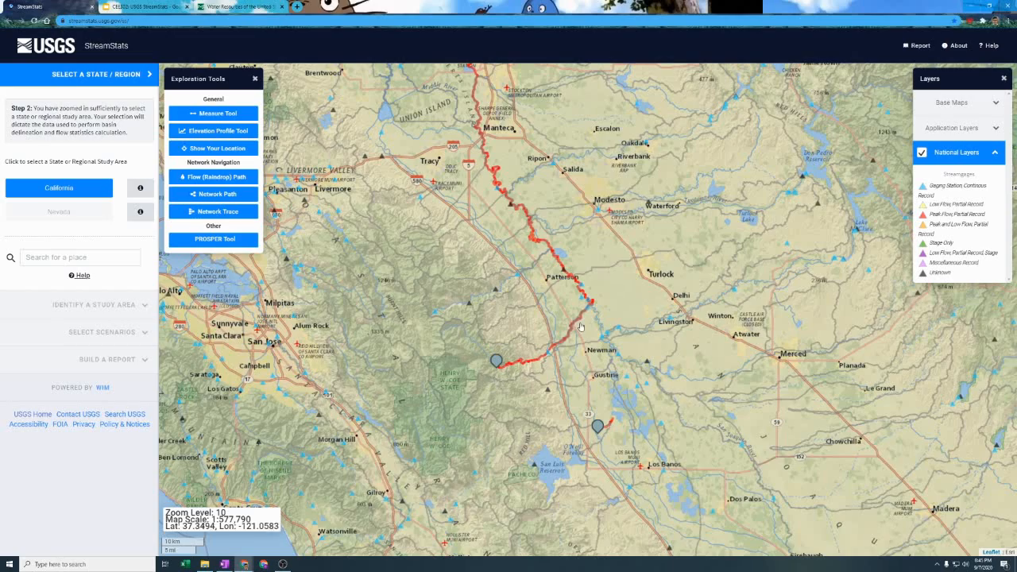
pyautogui.moveTo(403, 267); pyautogui.dragTo(476, 376)
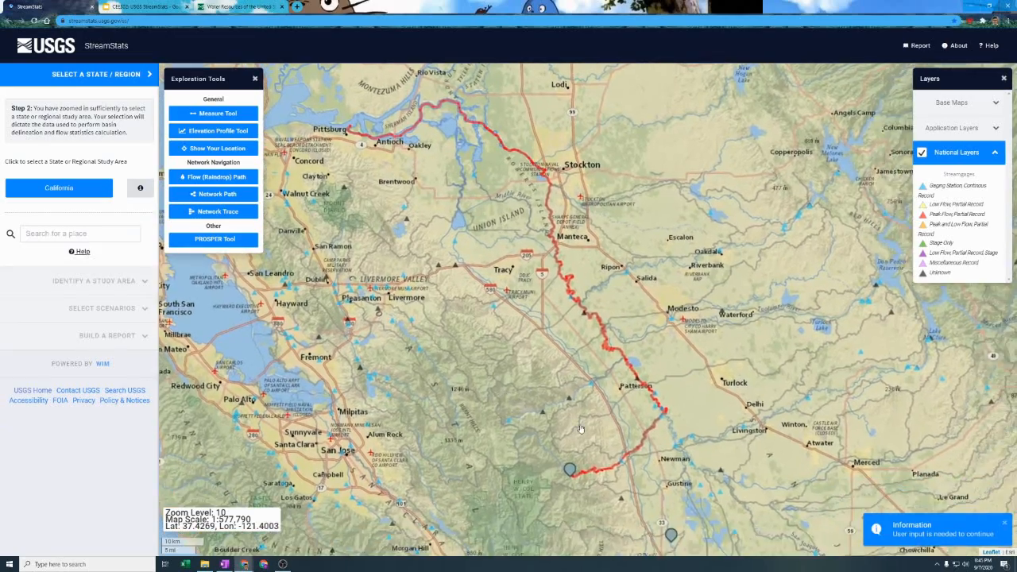
pyautogui.moveTo(581, 429); pyautogui.dragTo(557, 370)
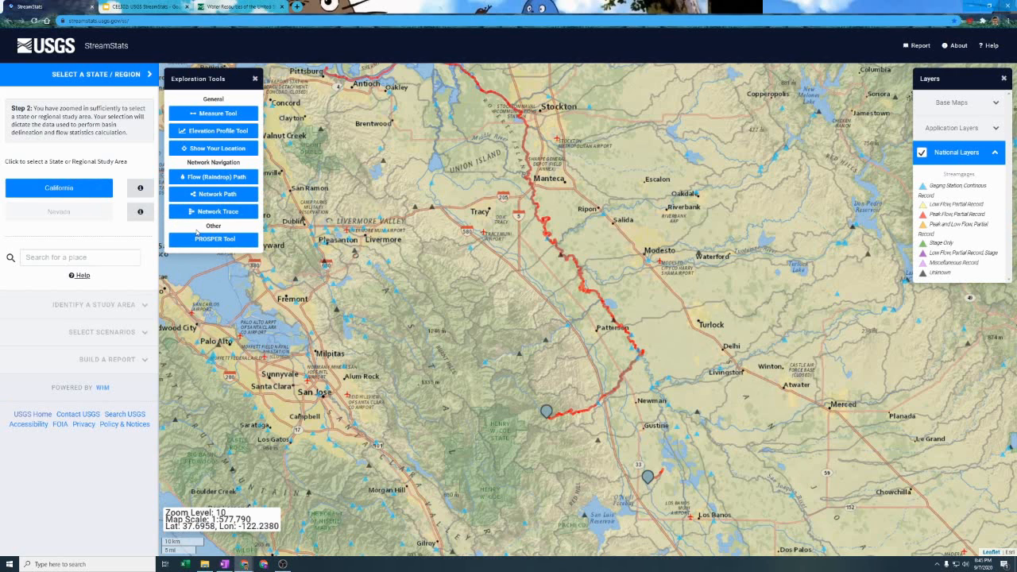
pyautogui.click(254, 79)
# Open the NWIS page of the San Lorenzo R nr Boulder C streamgage and view its peak streamflow graph
pyautogui.moveTo(251, 404); pyautogui.dragTo(375, 393)
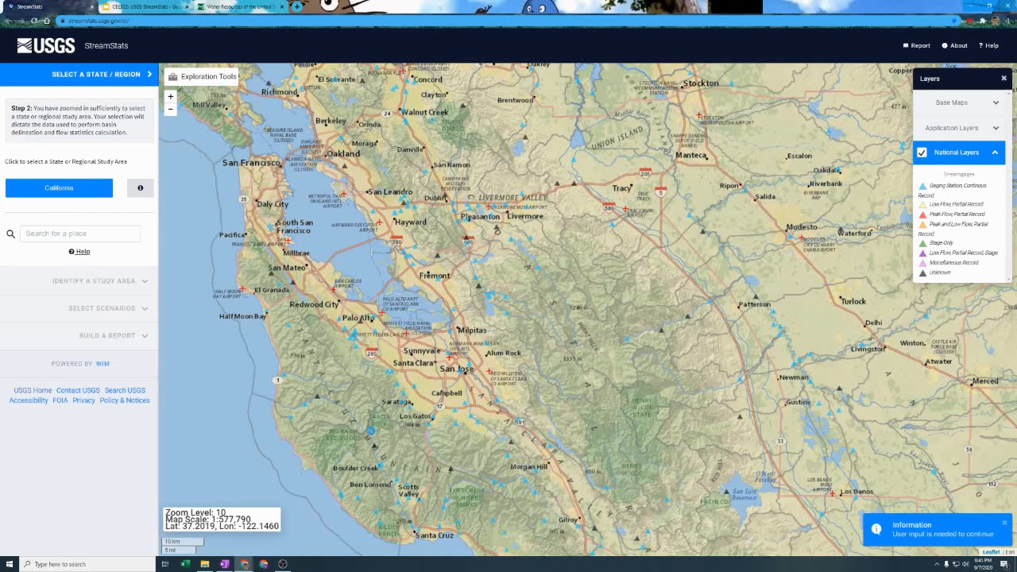
pyautogui.click(370, 430)
pyautogui.click(341, 405)
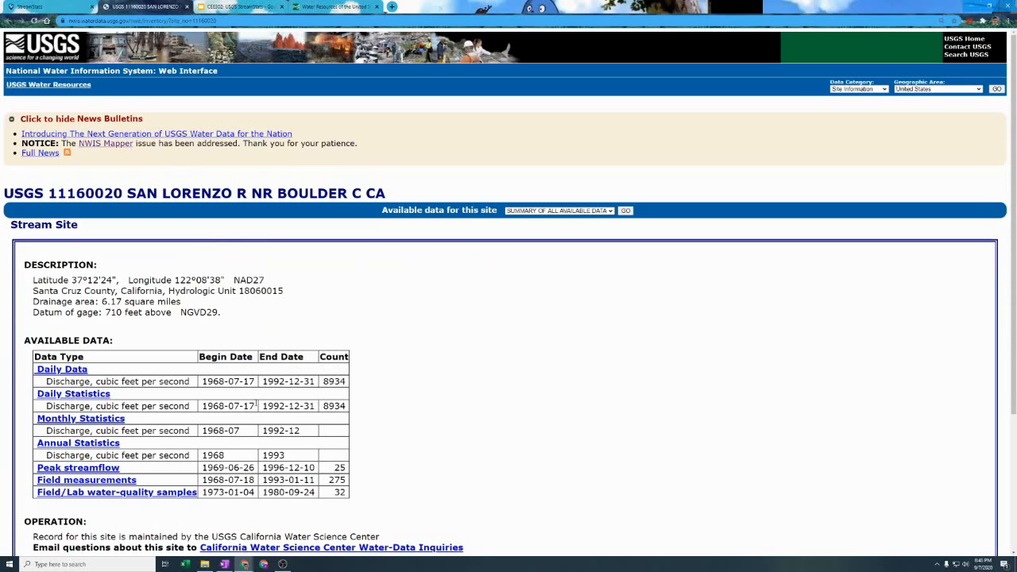
pyautogui.click(111, 469)
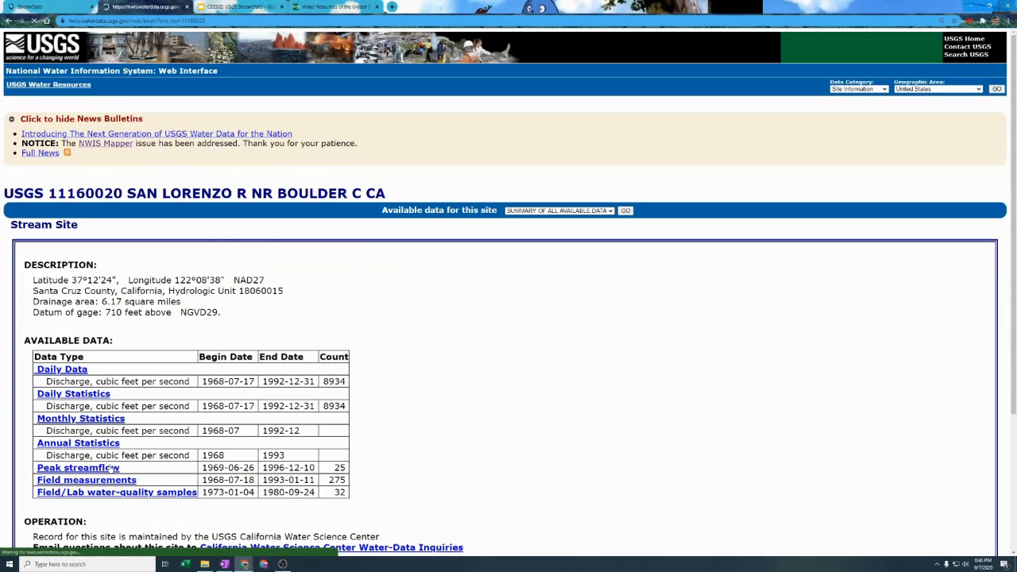
pyautogui.scroll(-2, 357, 397)
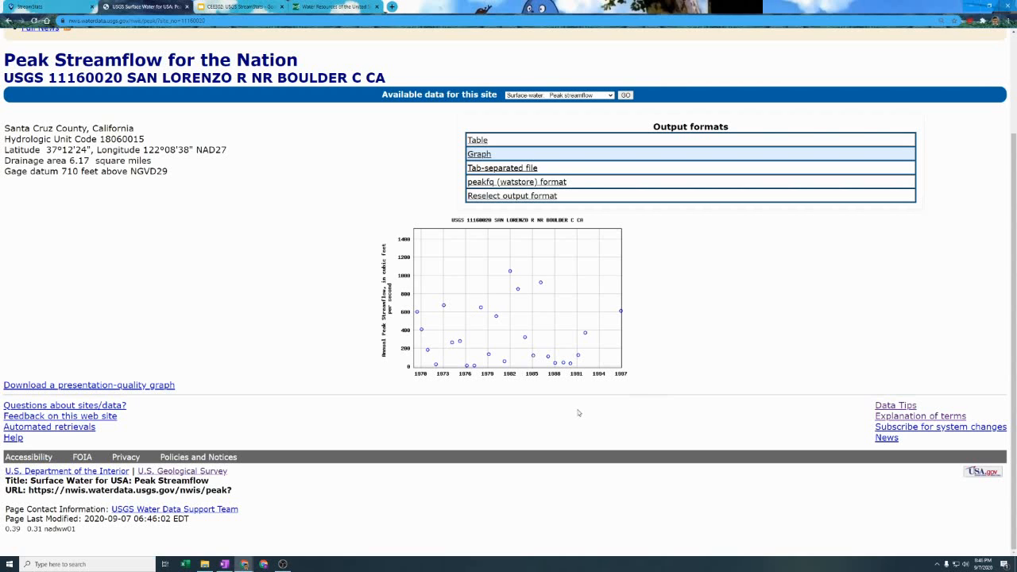
# Review the physical characteristics and streamflow statistics in the San Lorenzo gage's StreamStats station report, and return to the map
pyautogui.click(43, 6)
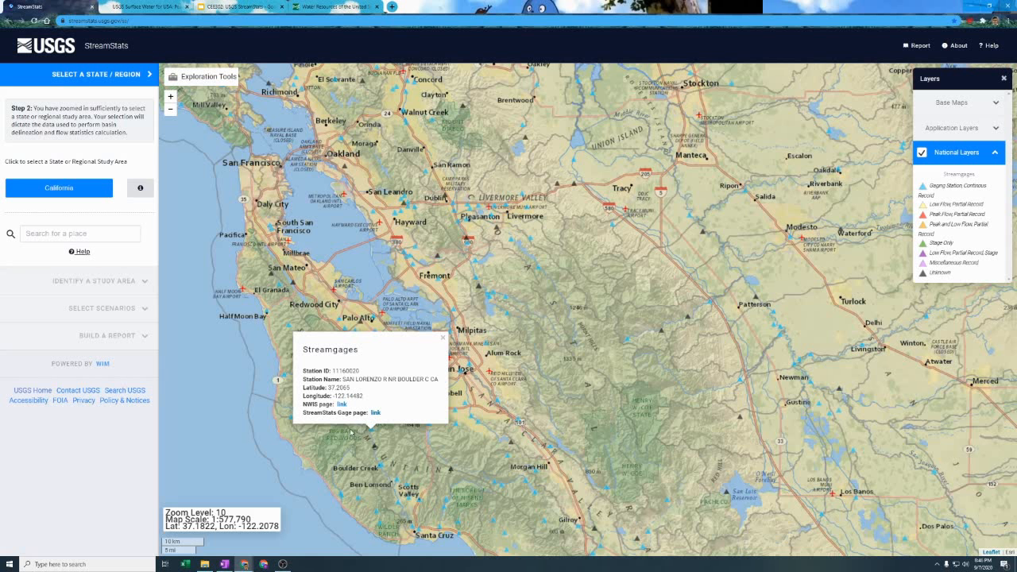
pyautogui.click(375, 414)
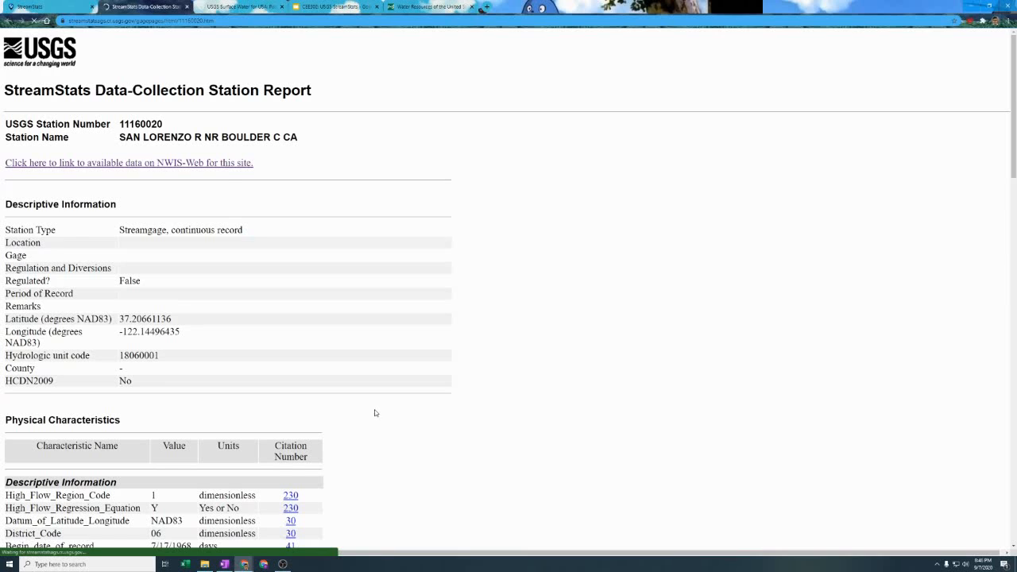
pyautogui.scroll(-5, 170, 316)
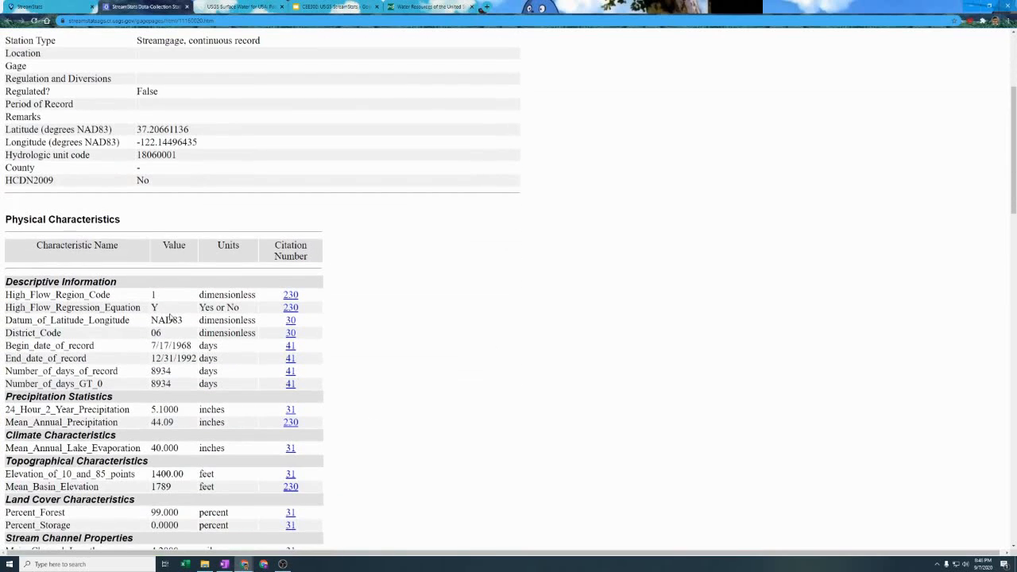
pyautogui.scroll(-1, 169, 317)
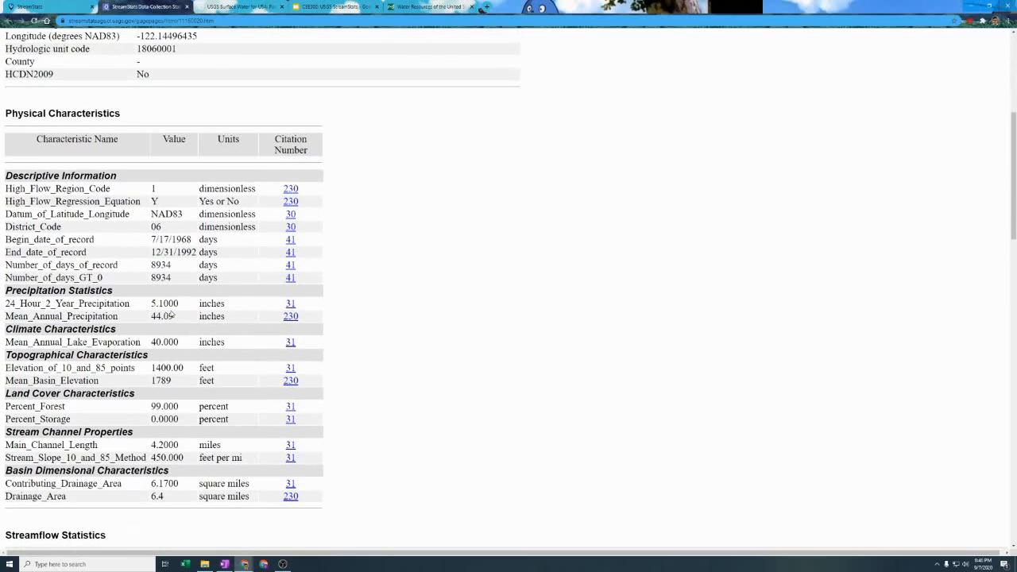
pyautogui.scroll(-2, 171, 315)
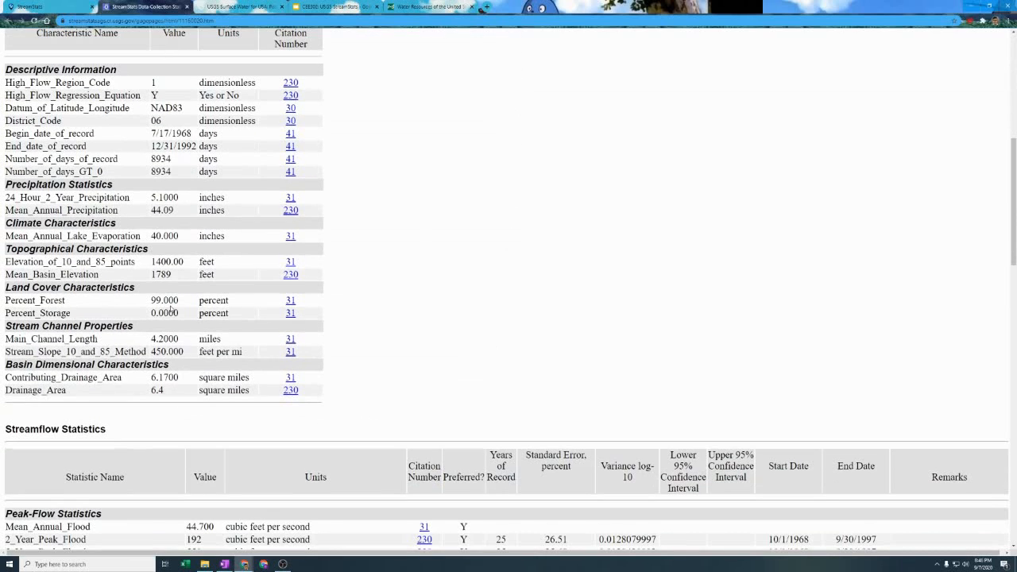
pyautogui.scroll(-5, 168, 310)
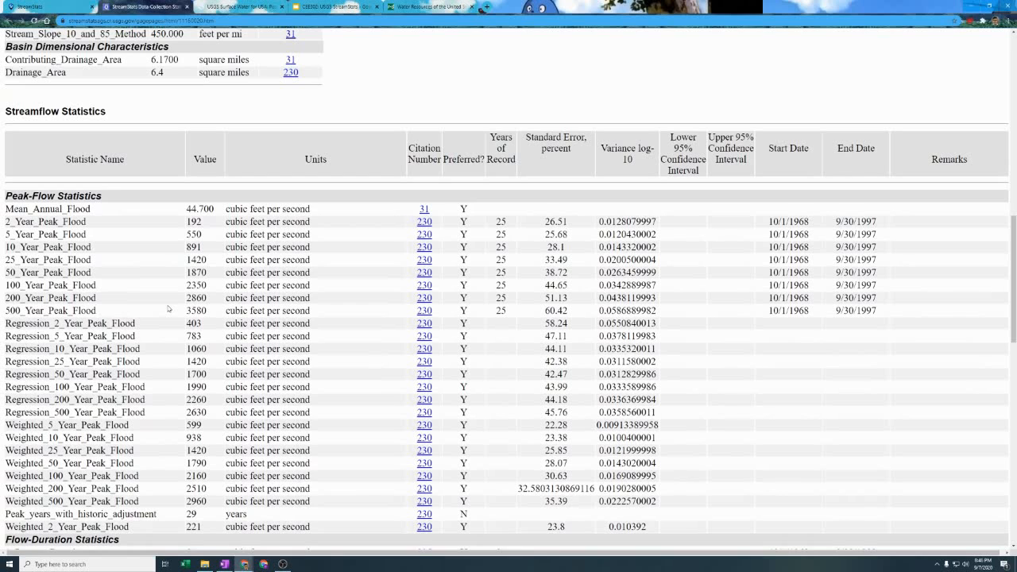
pyautogui.scroll(-2, 164, 309)
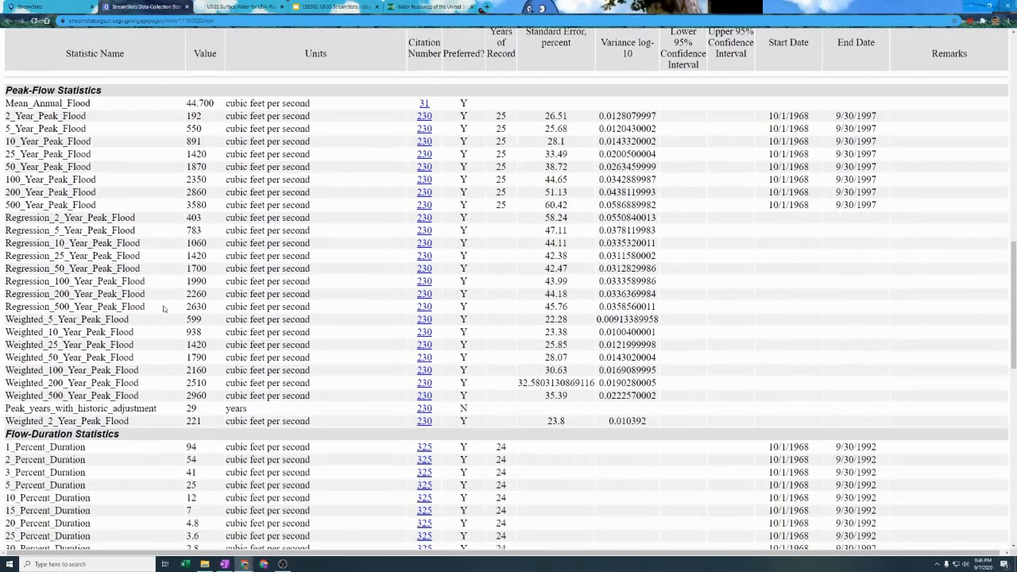
pyautogui.click(68, 5)
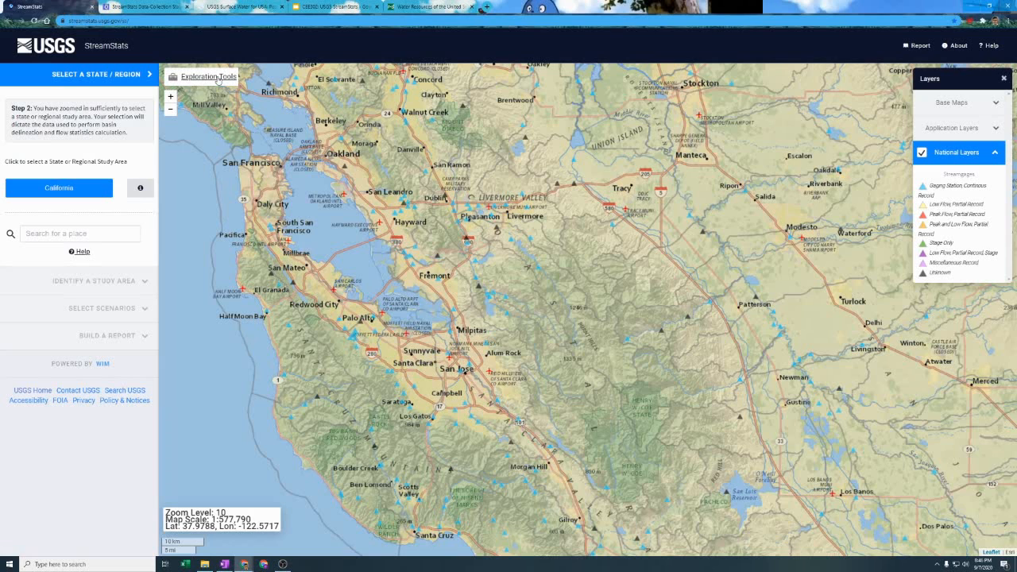
# Show the current location on the map and inspect the area within its circle on Guam
pyautogui.click(217, 78)
pyautogui.click(219, 150)
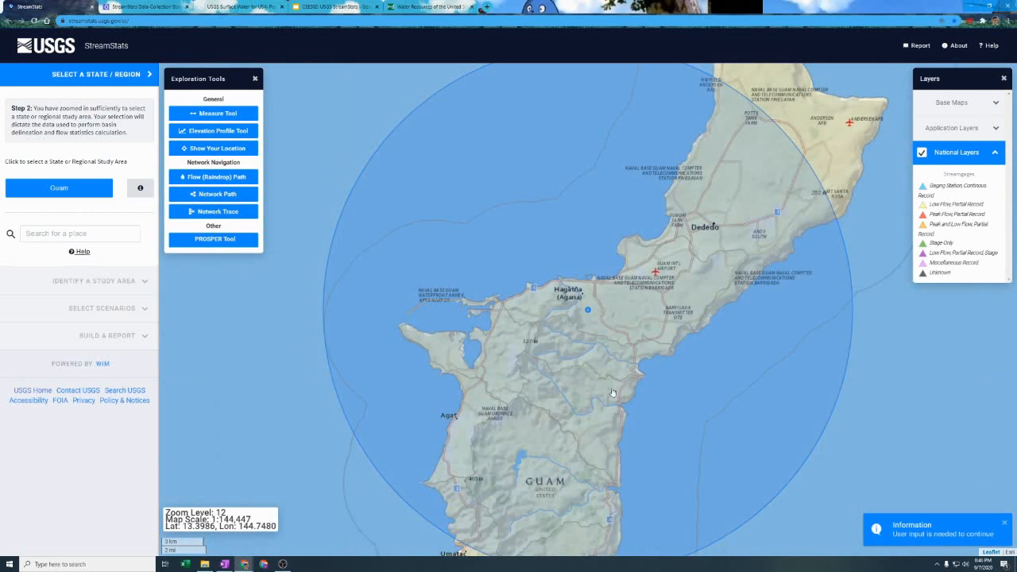
pyautogui.moveTo(646, 332); pyautogui.dragTo(612, 356)
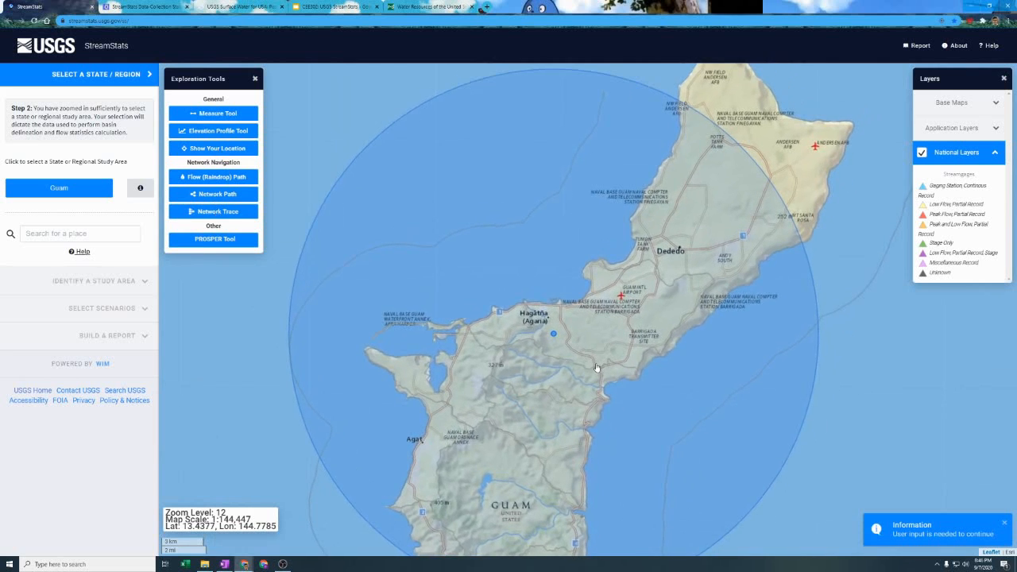
pyautogui.scroll(4, 597, 368)
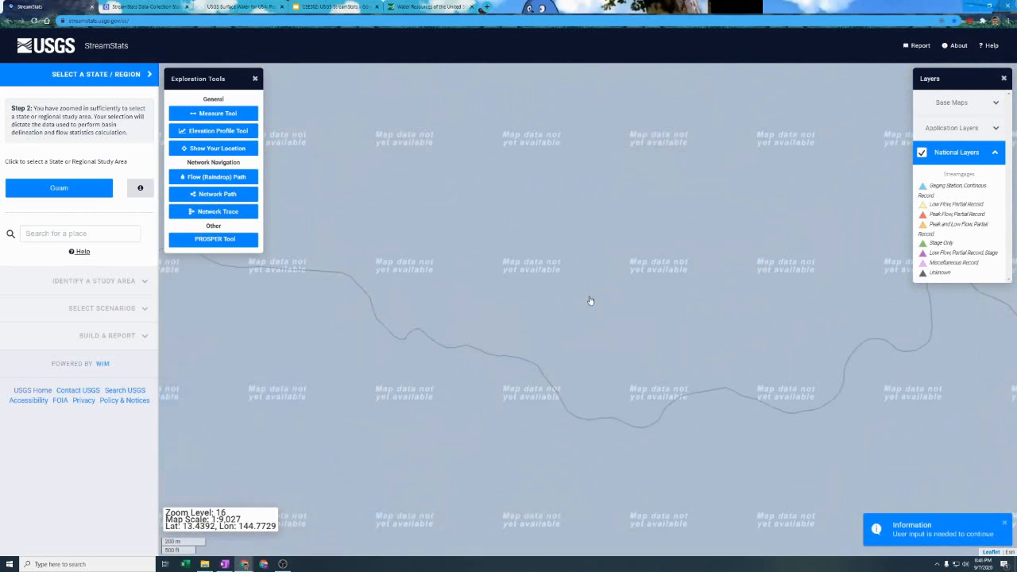
pyautogui.scroll(-4, 595, 350)
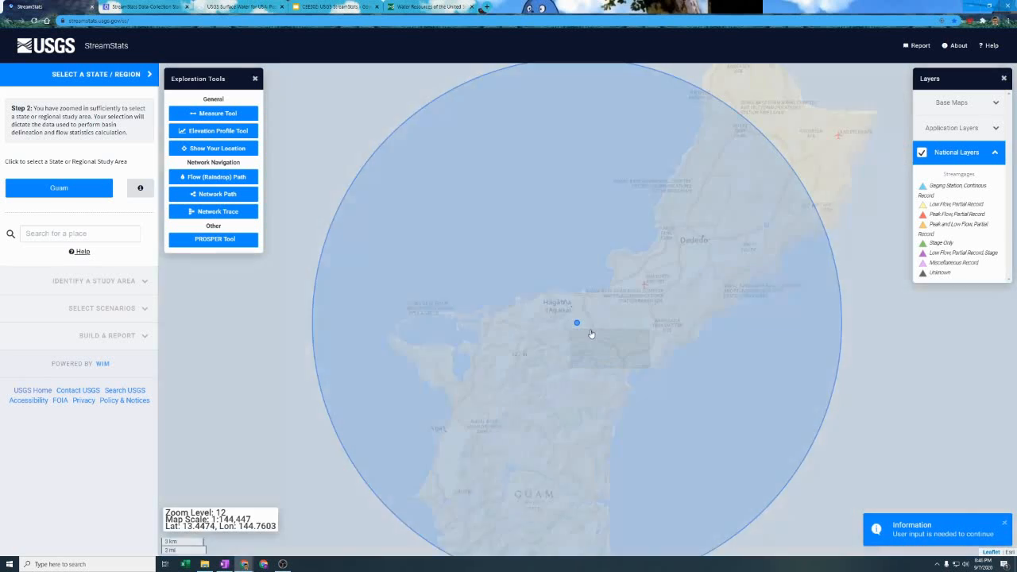
pyautogui.moveTo(538, 333); pyautogui.dragTo(459, 367)
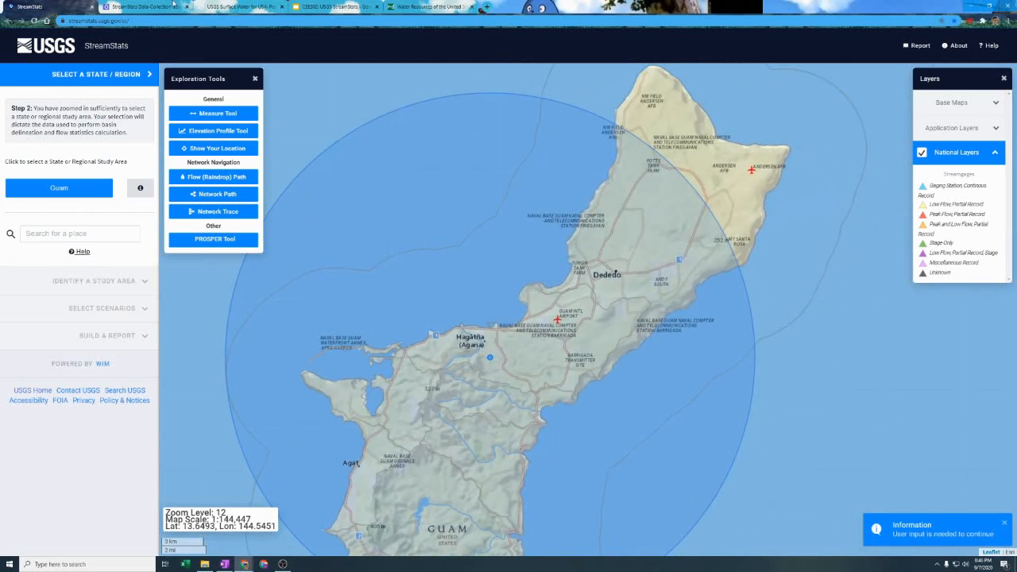
# View the Guam sites in the National Water Information System Mapper, and return to StreamStats and close the exploration tools
pyautogui.click(236, 5)
pyautogui.hotkey('ctrl', 'Tab')
pyautogui.hotkey('ctrl', 'Tab')
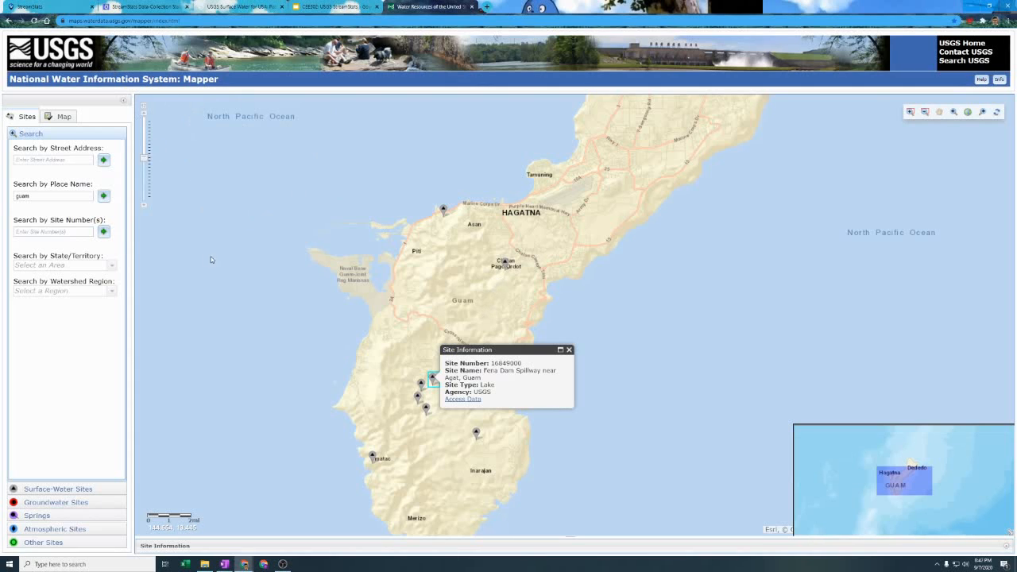
pyautogui.click(77, 8)
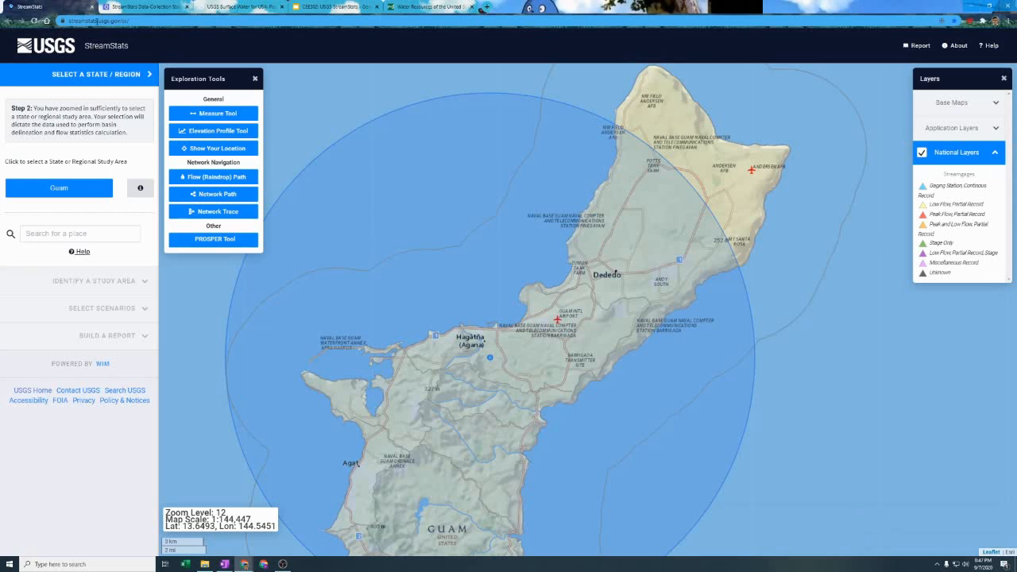
pyautogui.click(255, 78)
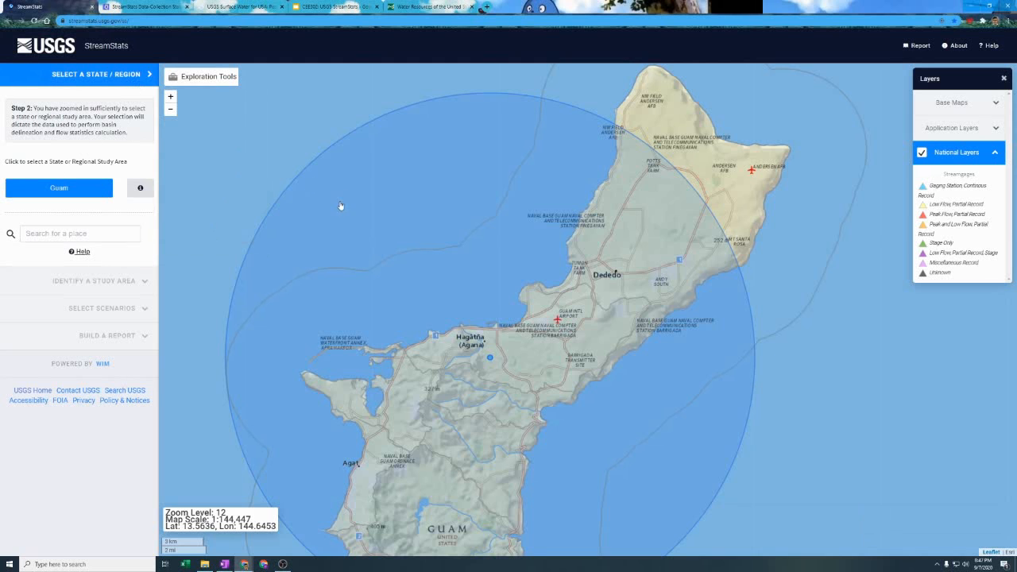
# Reset the map to the national view and search for the city of El Segundo in Los Angeles County, CA
pyautogui.scroll(-4, 341, 206)
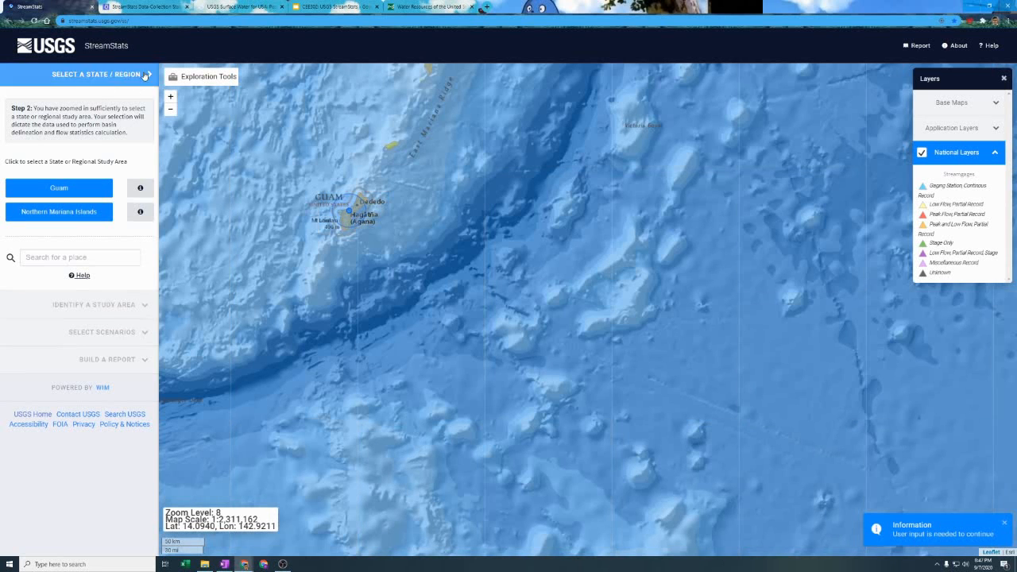
pyautogui.click(147, 74)
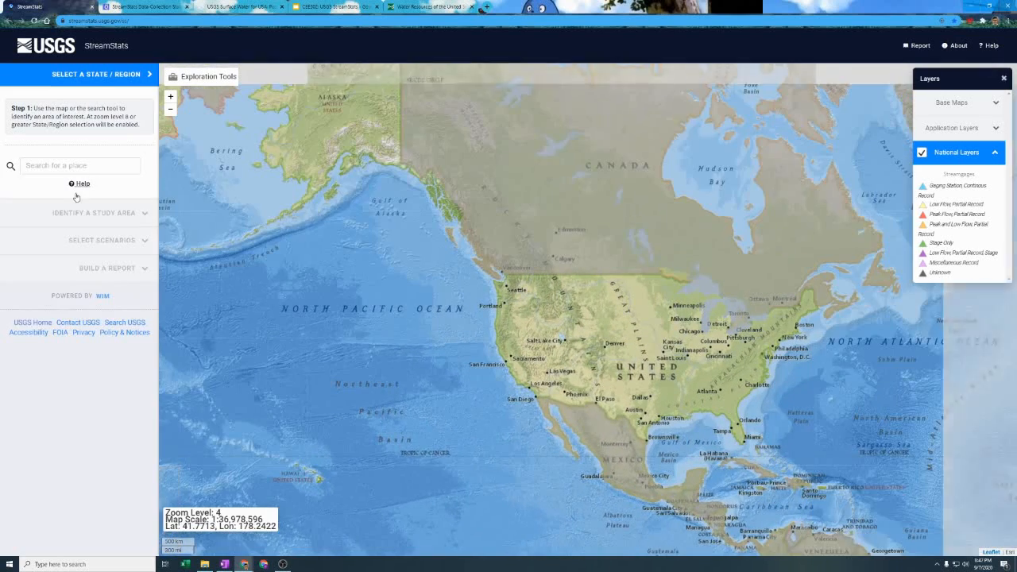
pyautogui.click(92, 160)
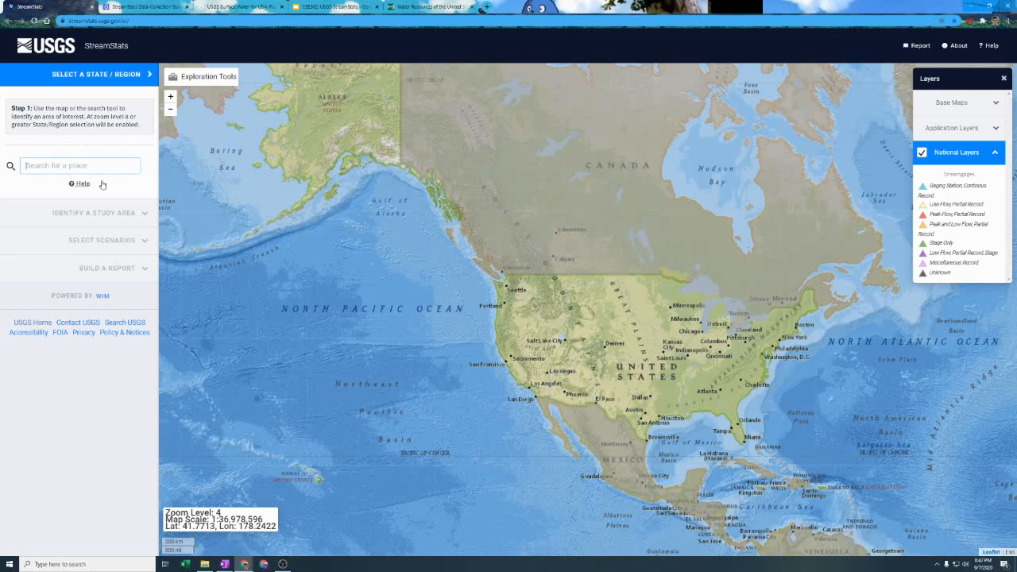
pyautogui.write('el segu')
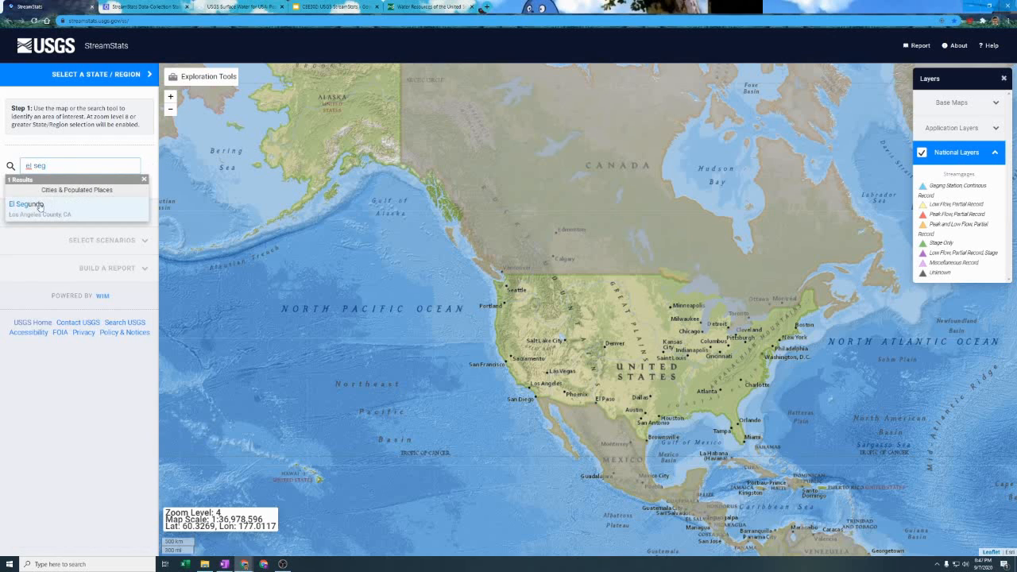
pyautogui.click(40, 205)
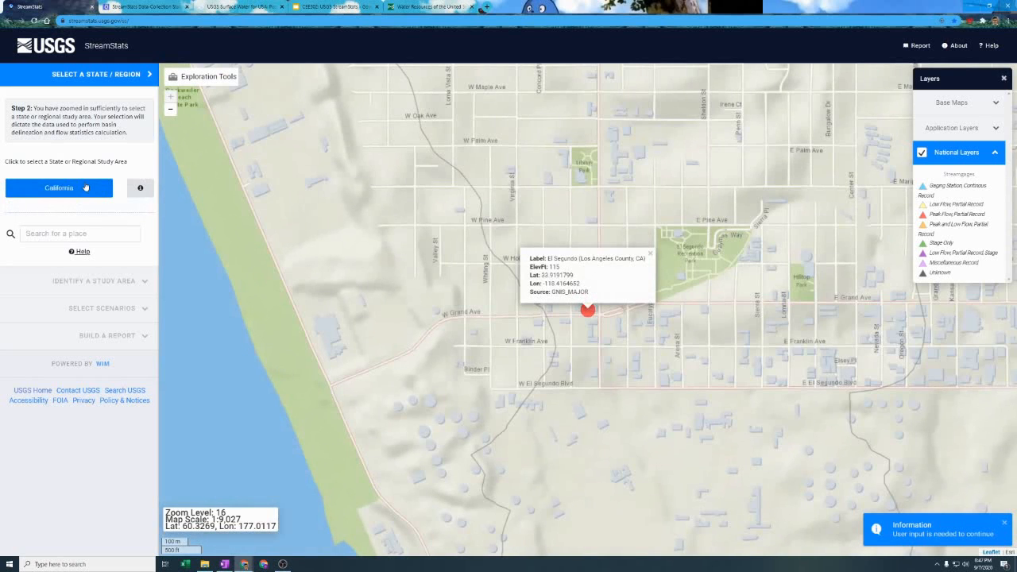
# Select California as the study region and delineate a basin from the blue stream cell northwest of El Segundo, north of W Pine Ave
pyautogui.click(86, 187)
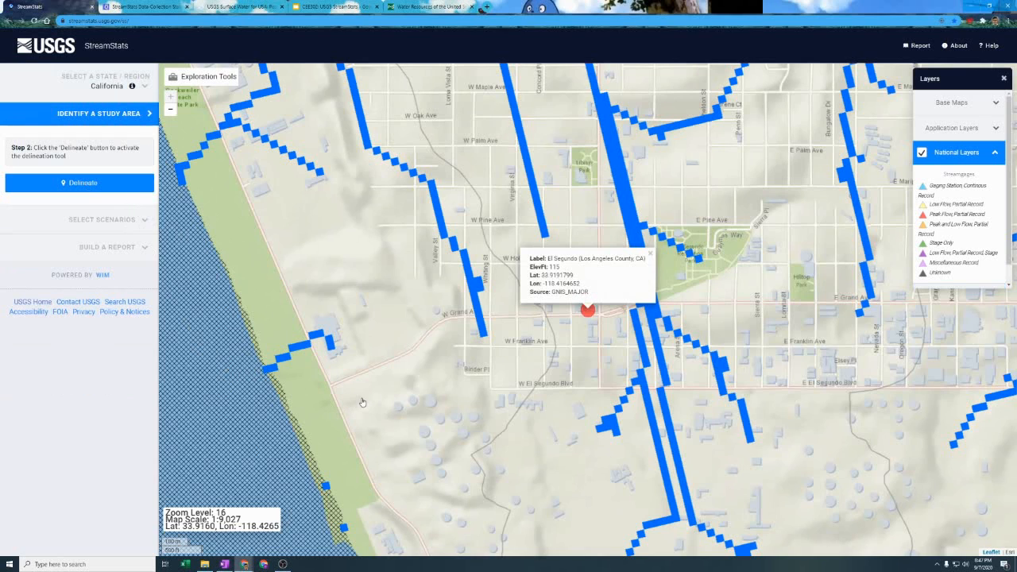
pyautogui.click(60, 181)
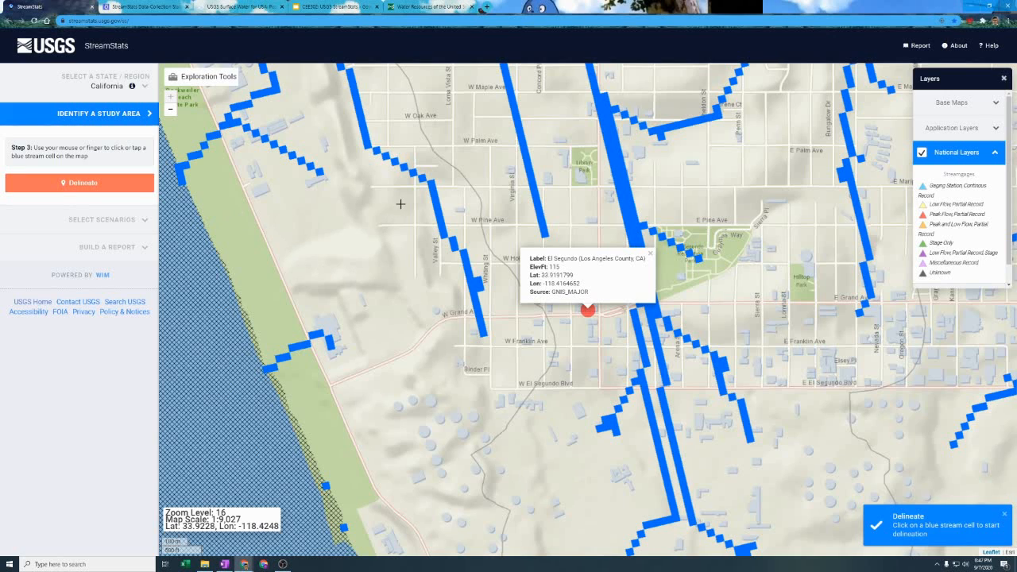
pyautogui.click(430, 191)
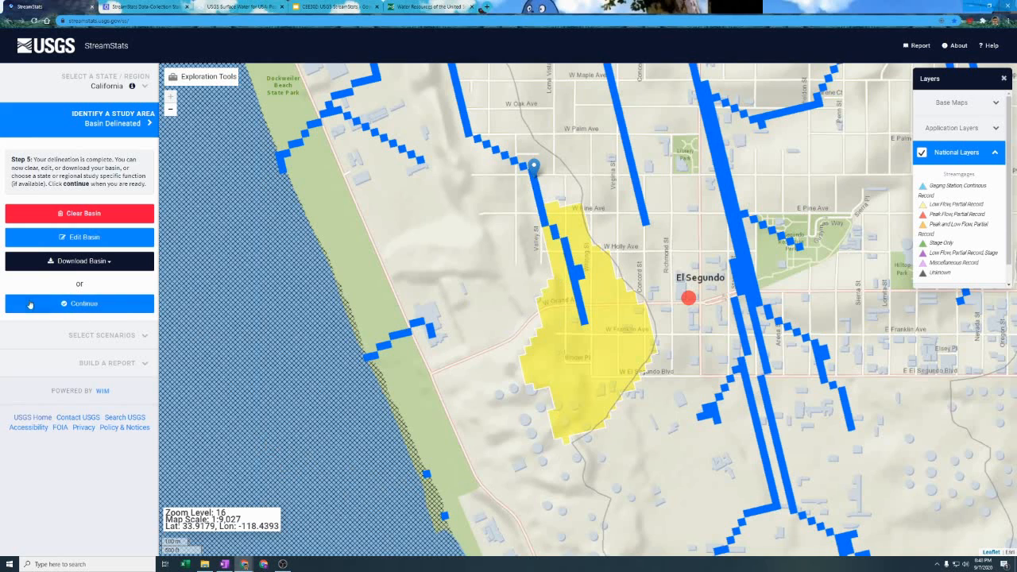
# Examine the basin editing options and the available basin download formats
pyautogui.click(78, 238)
pyautogui.scroll(-2, 75, 303)
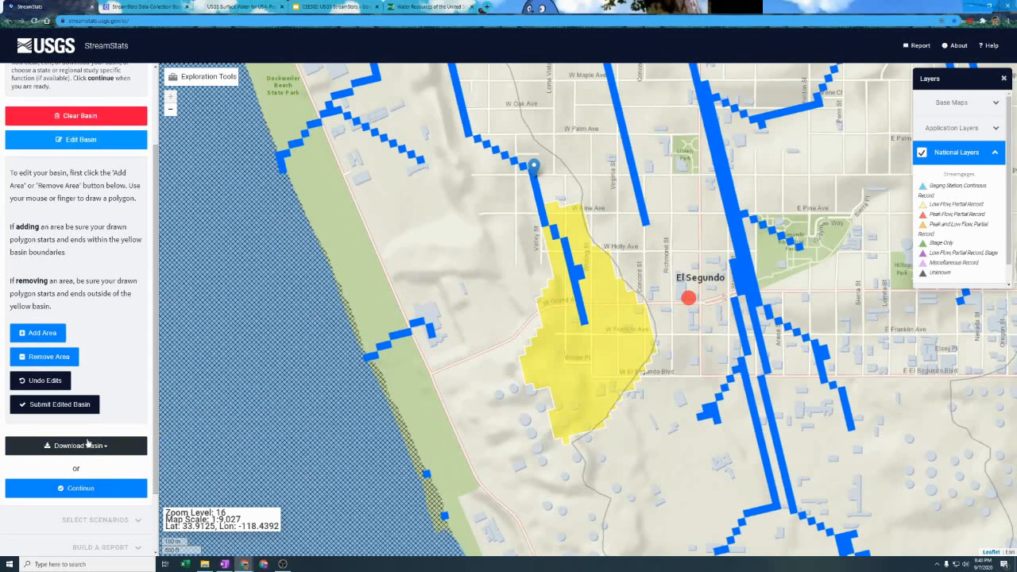
pyautogui.click(94, 146)
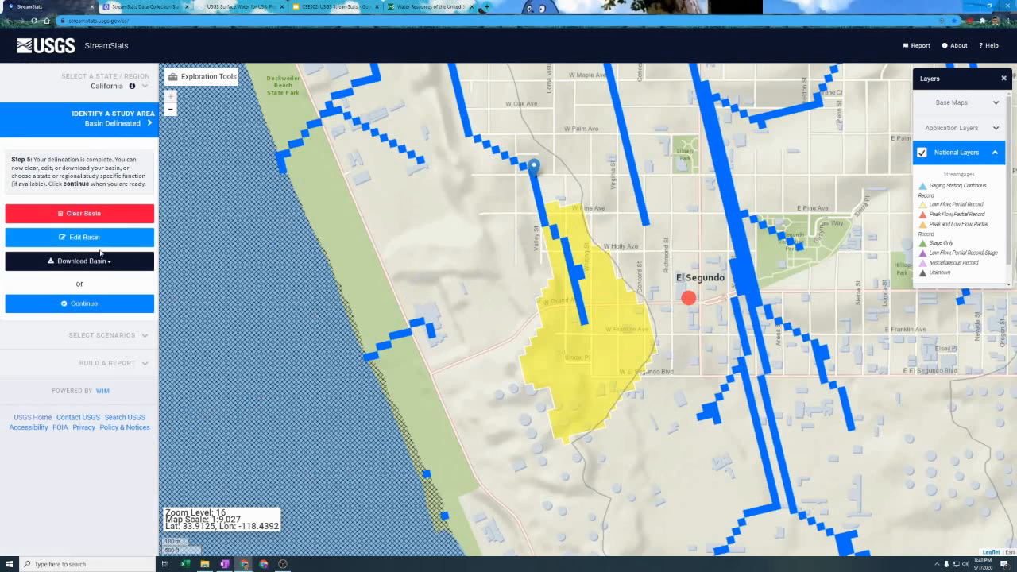
pyautogui.click(102, 269)
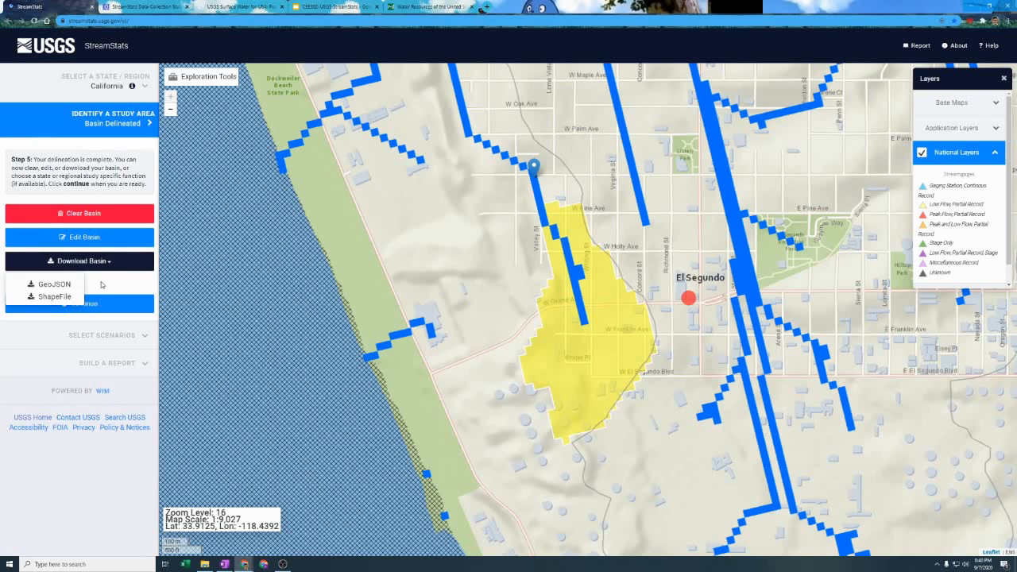
pyautogui.click(101, 290)
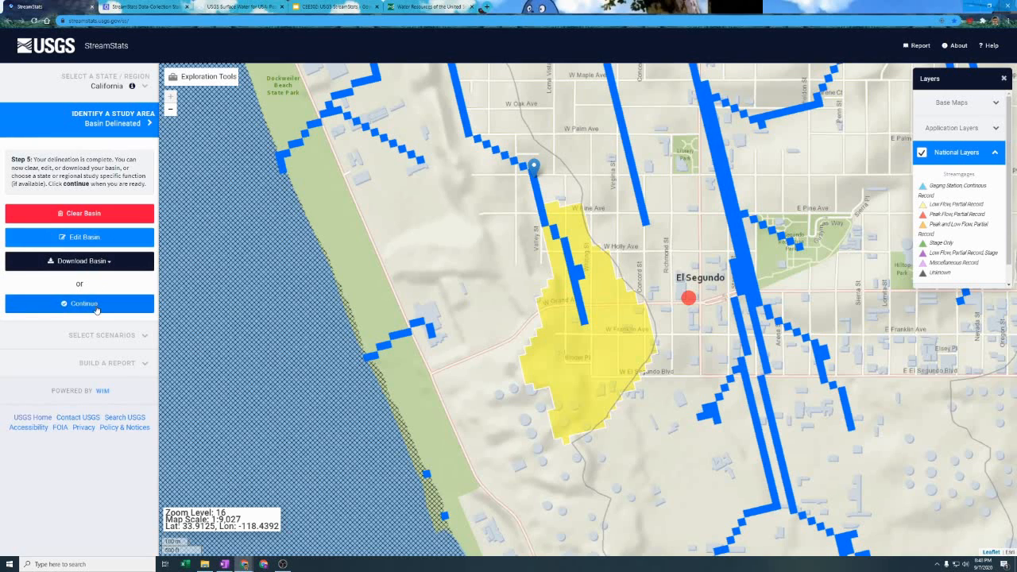
# Accept the delineated basin, choose the Peak-Flow Statistics scenario with all basin characteristics selected, and proceed to report building
pyautogui.click(94, 308)
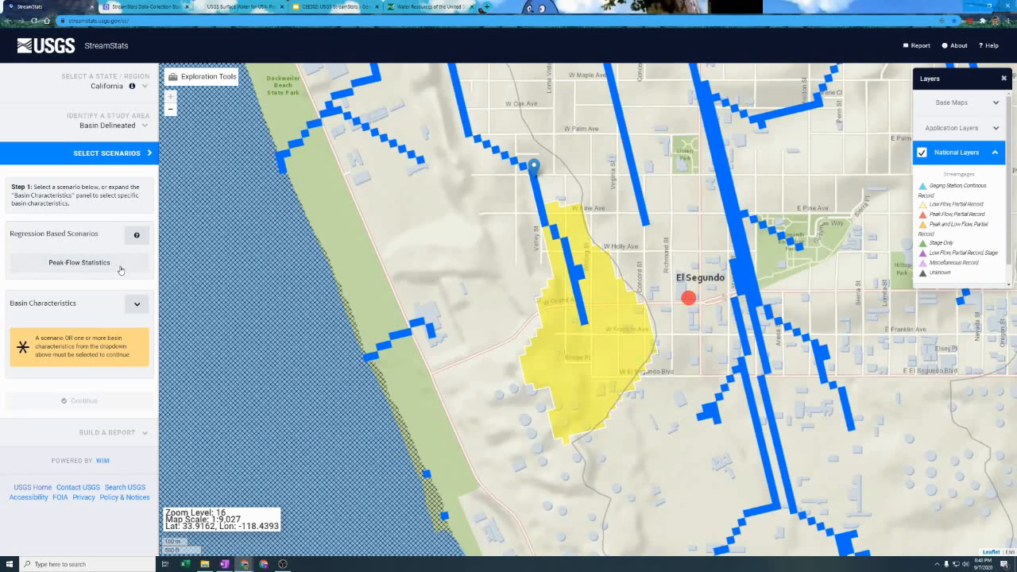
pyautogui.click(114, 270)
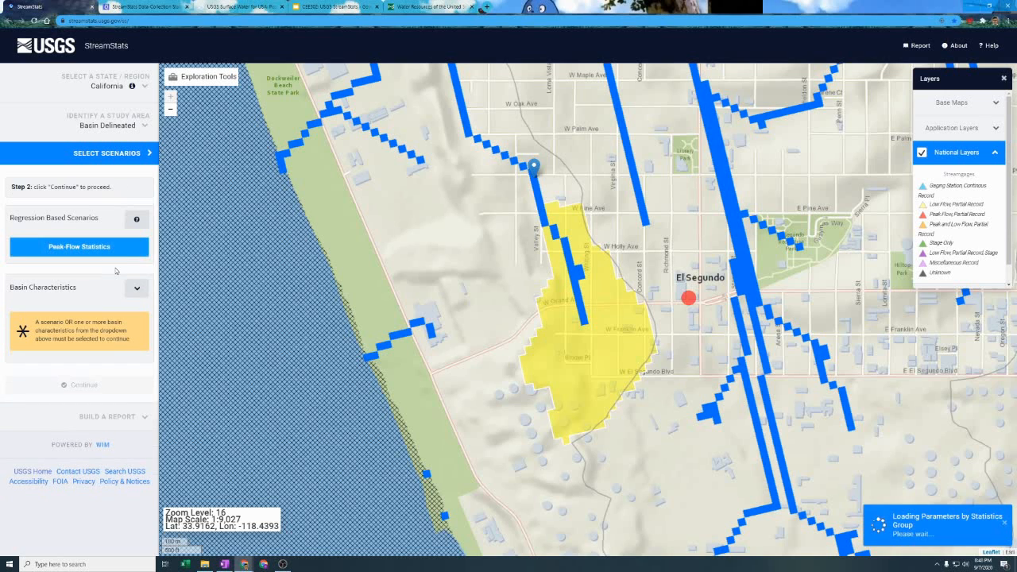
pyautogui.click(92, 320)
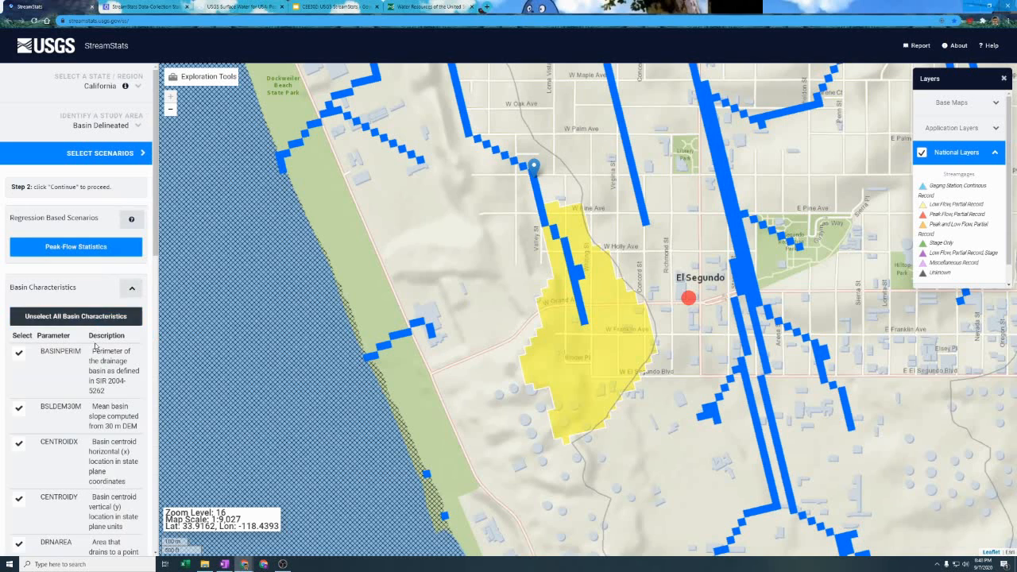
pyautogui.scroll(-10, 97, 422)
pyautogui.click(94, 439)
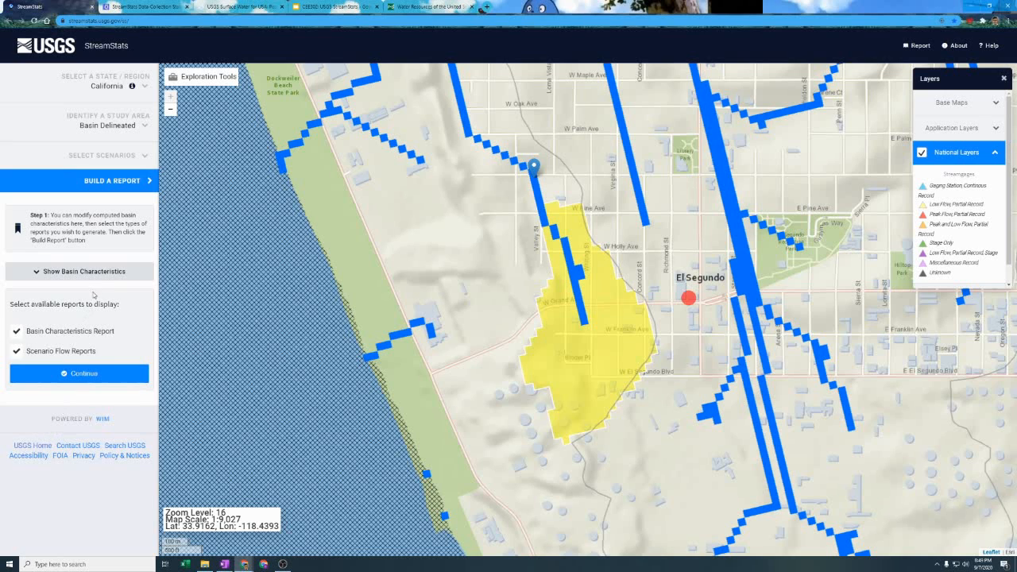
# Review the editable values of the computed basin characteristics and calculate any missing parameters
pyautogui.click(93, 274)
pyautogui.scroll(-3, 89, 339)
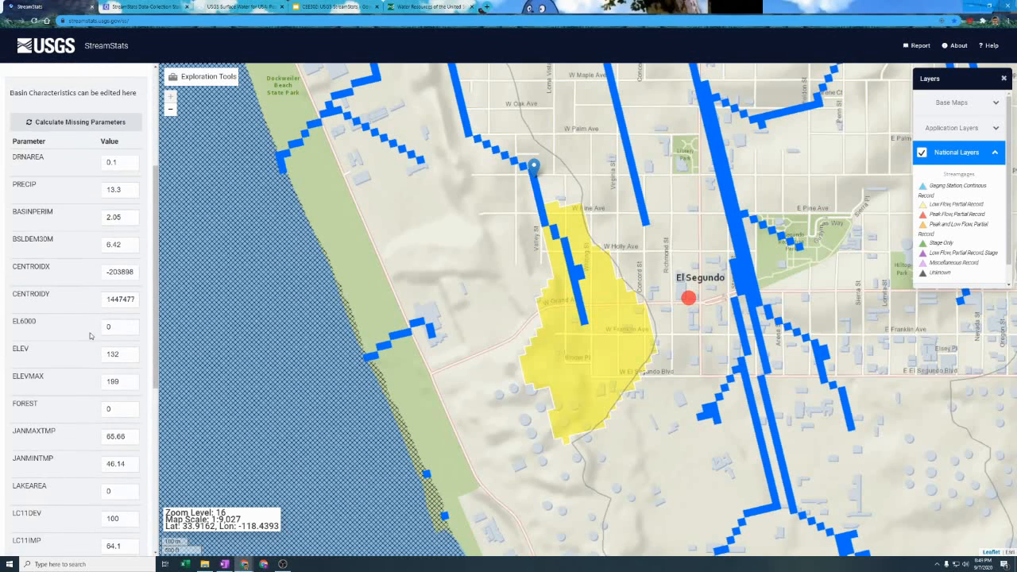
pyautogui.scroll(2, 87, 327)
pyautogui.scroll(-6, 82, 311)
pyautogui.scroll(3, 85, 307)
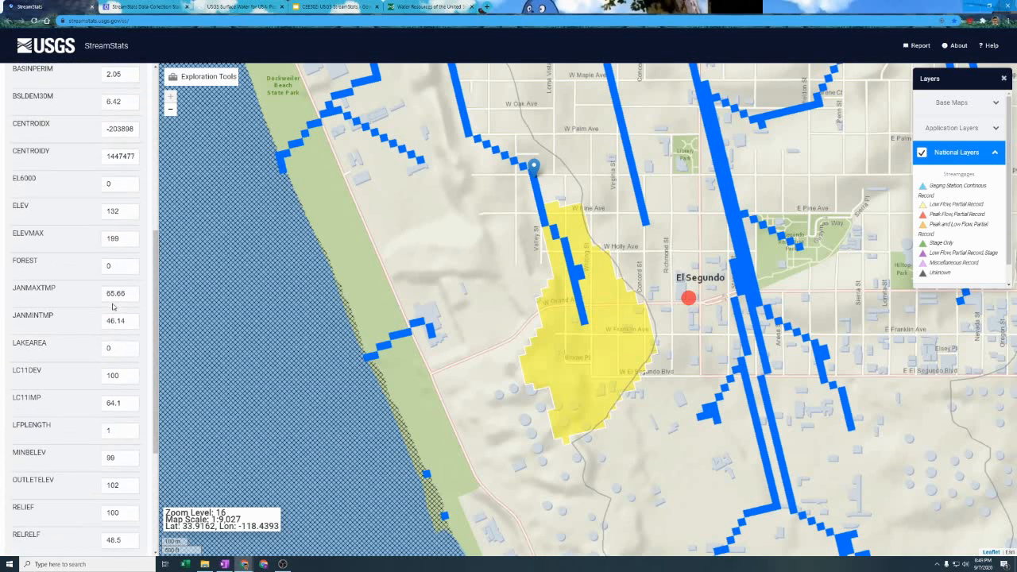
pyautogui.scroll(2, 123, 364)
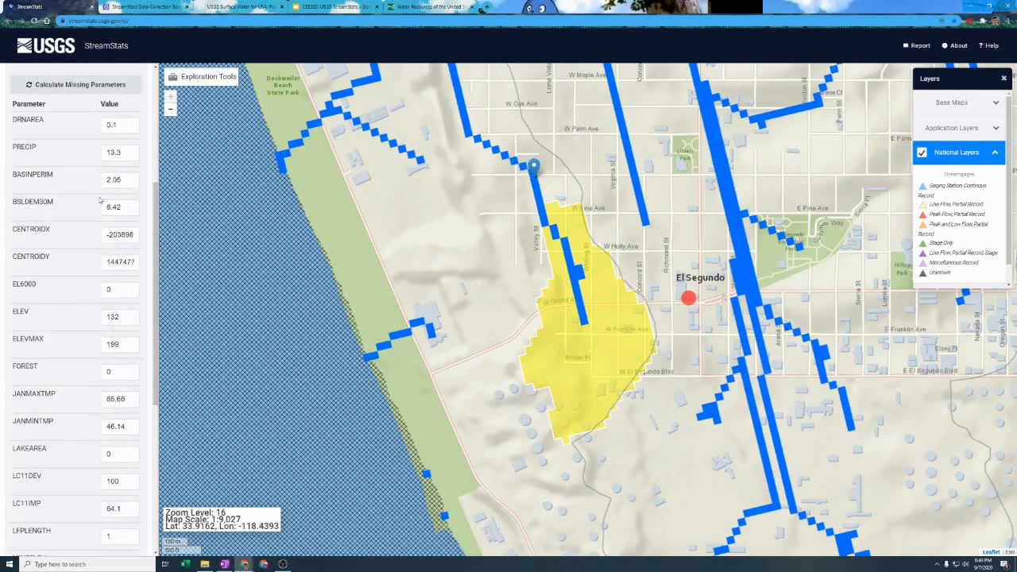
pyautogui.scroll(2, 100, 200)
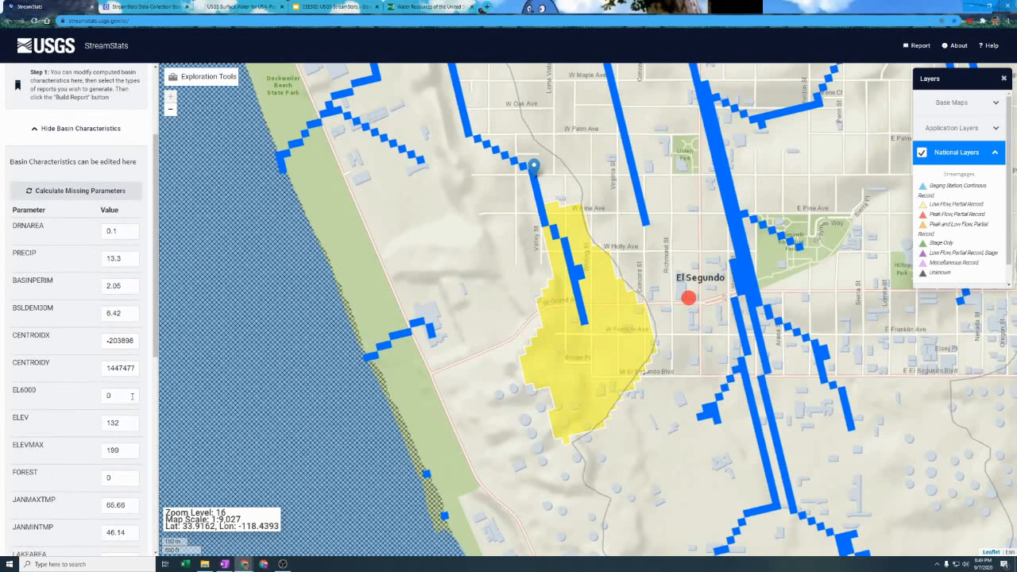
pyautogui.click(93, 193)
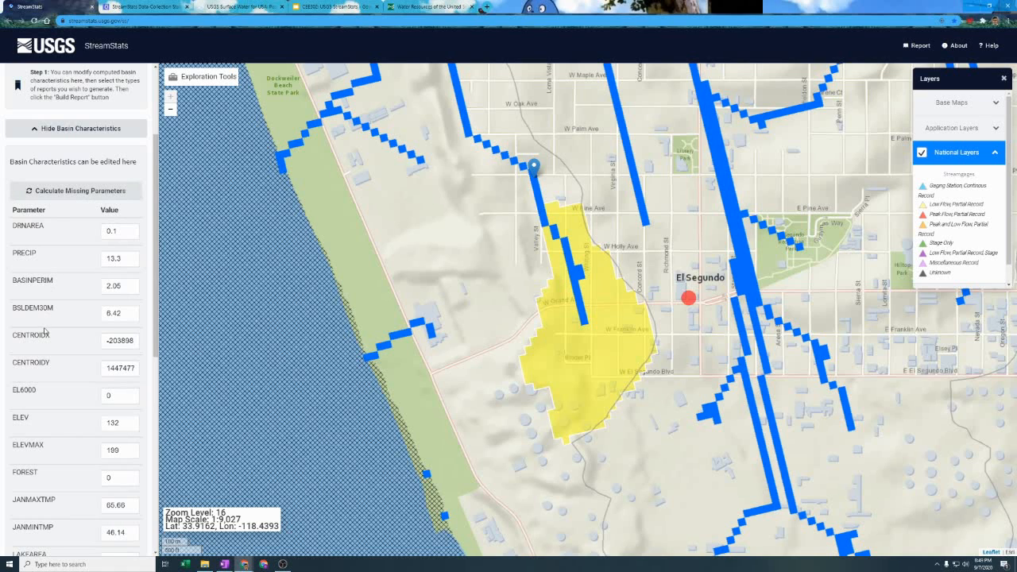
# Generate the Basin Characteristics Report and Scenario Flow Reports, and review the basin parameters and peak-flow statistics
pyautogui.scroll(-5, 52, 335)
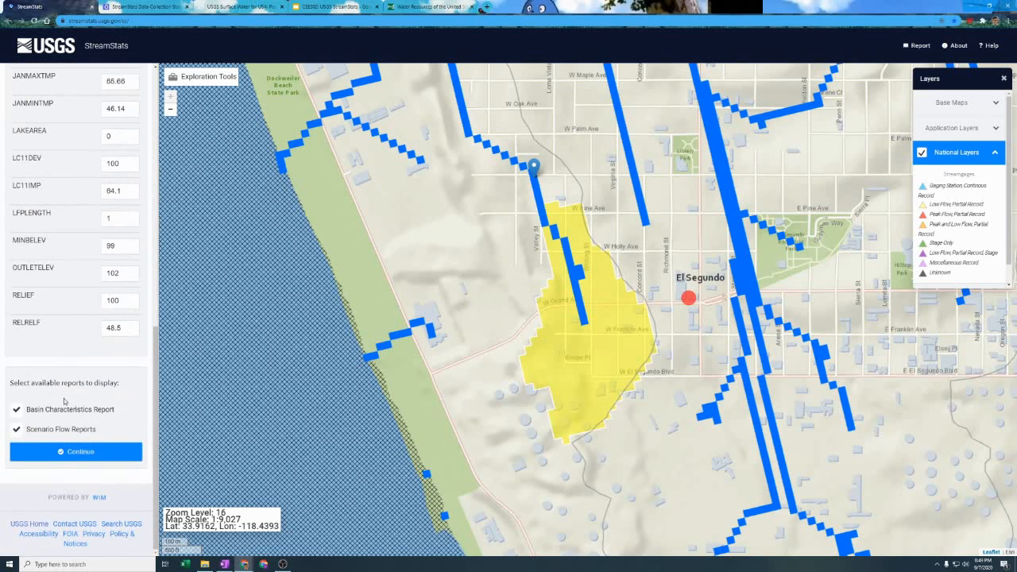
pyautogui.click(67, 450)
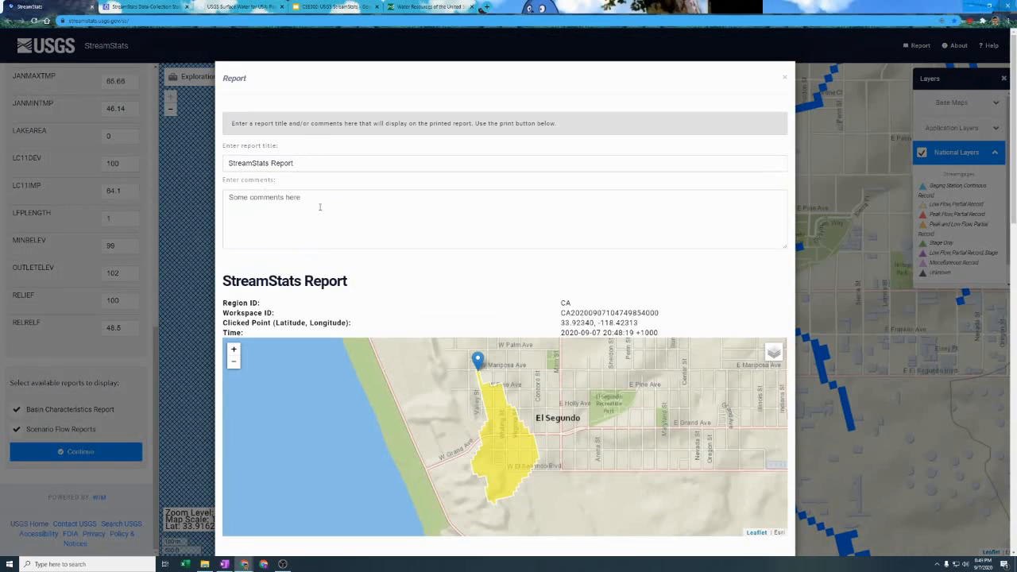
pyautogui.scroll(-6, 324, 239)
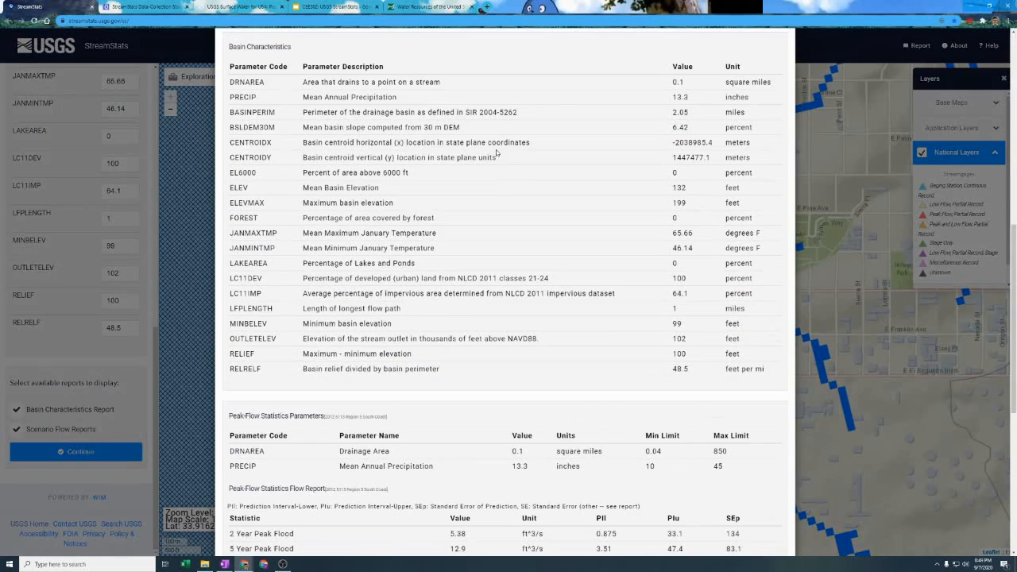
pyautogui.scroll(1, 616, 153)
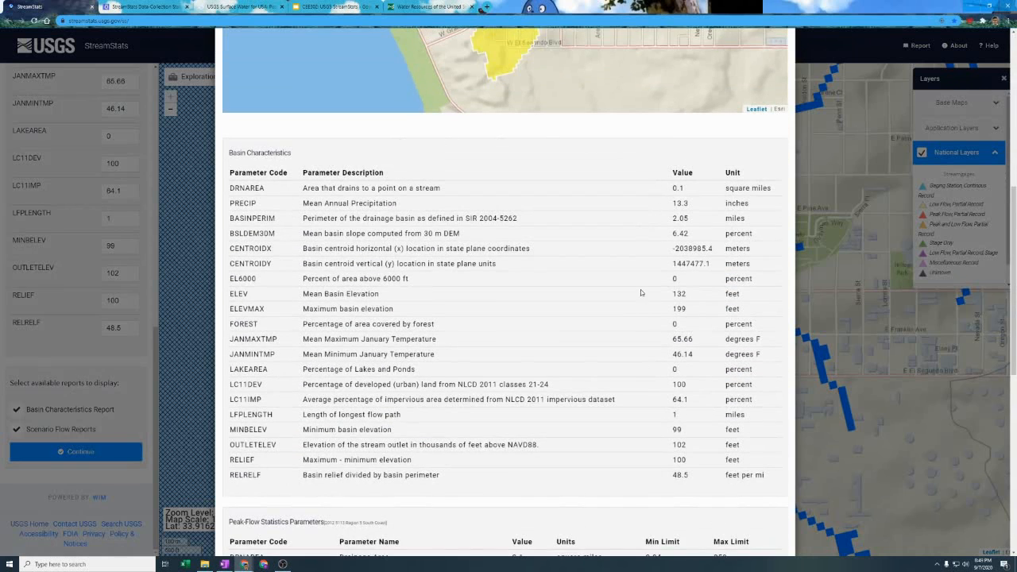
pyautogui.scroll(-1, 659, 450)
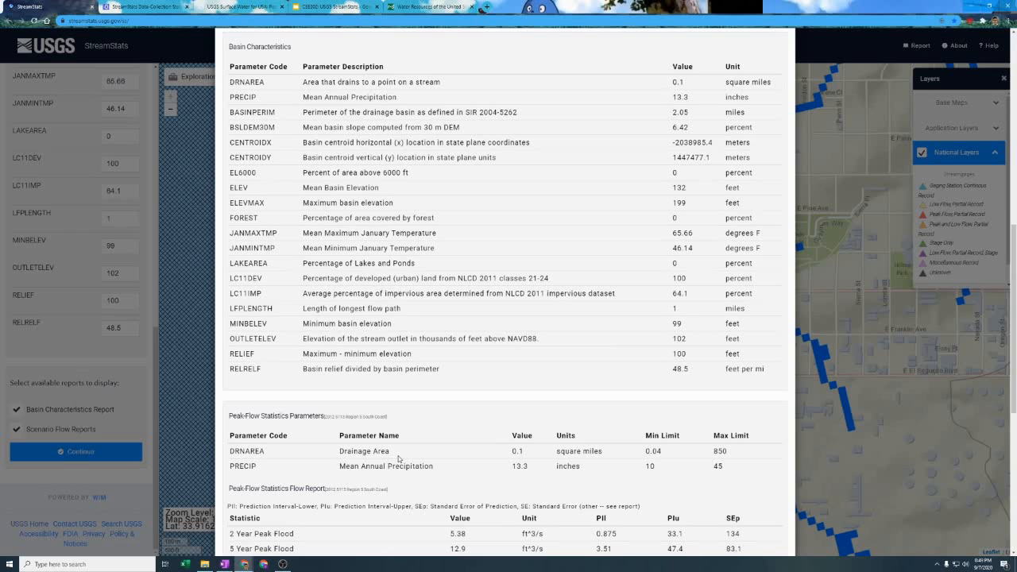
pyautogui.scroll(-1, 399, 458)
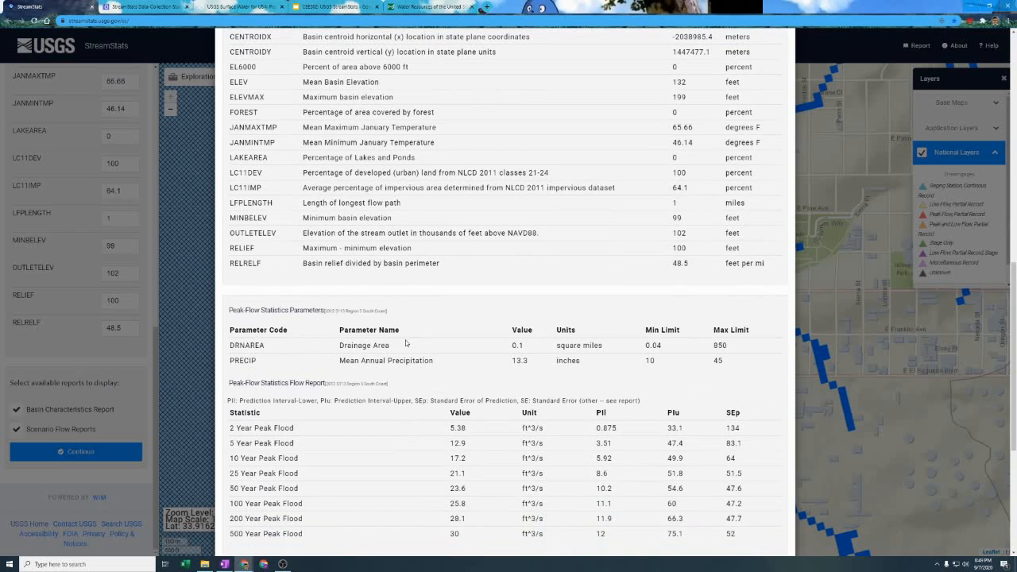
# Review the rest of the peak-flow statistics report, check its available download formats, and close the report
pyautogui.scroll(-1, 321, 371)
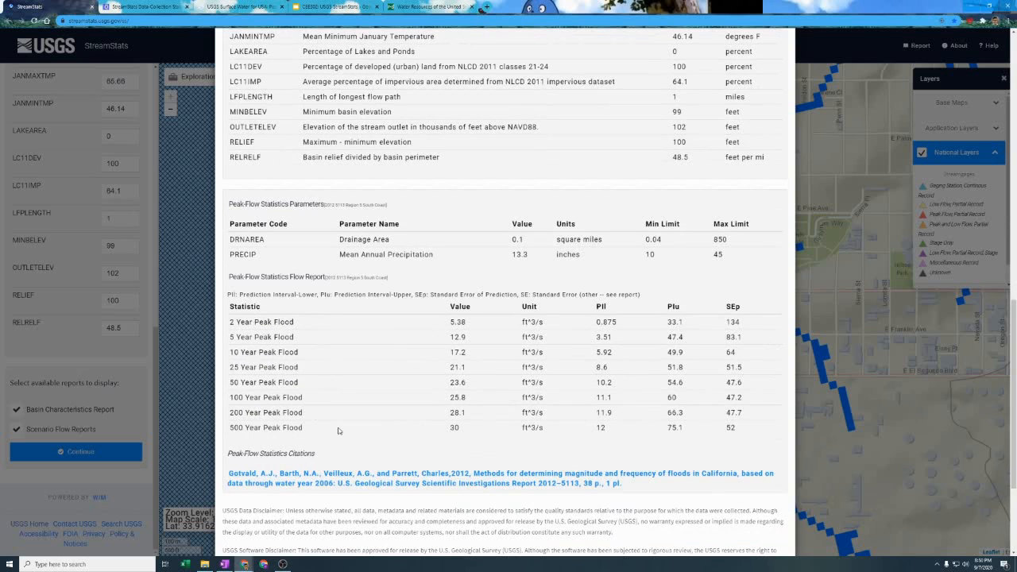
pyautogui.scroll(-2, 337, 431)
pyautogui.click(279, 470)
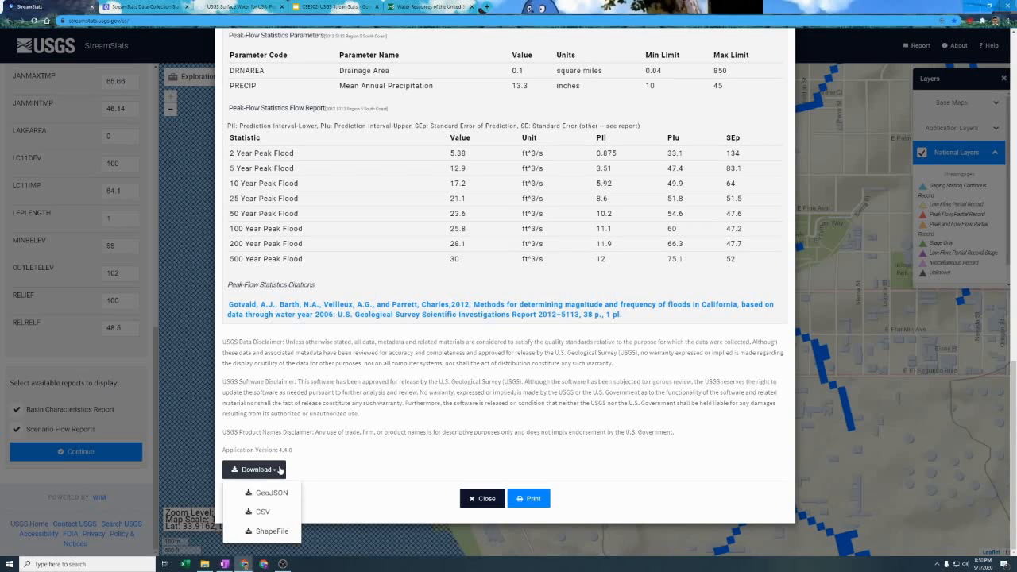
pyautogui.click(447, 477)
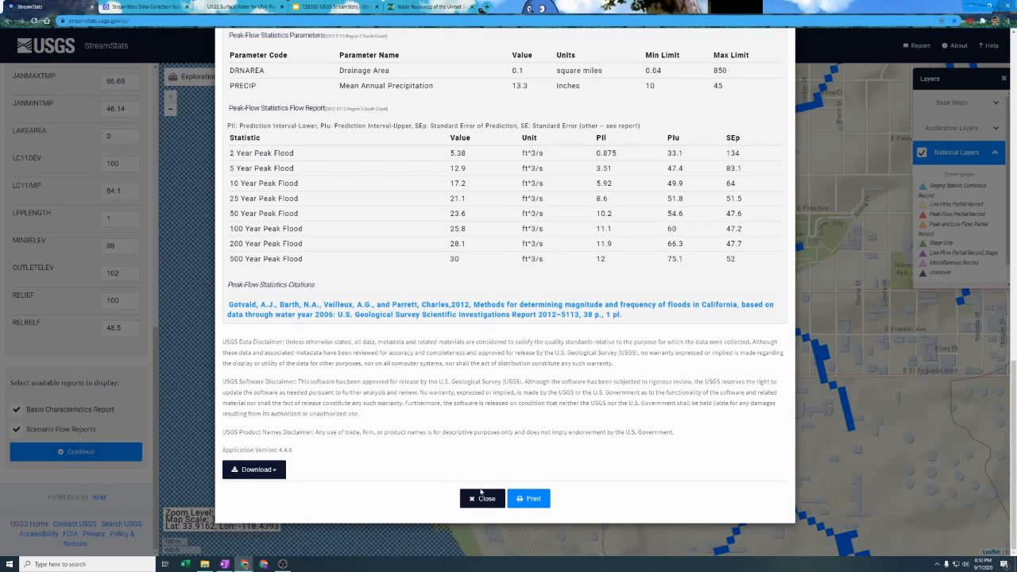
pyautogui.click(482, 498)
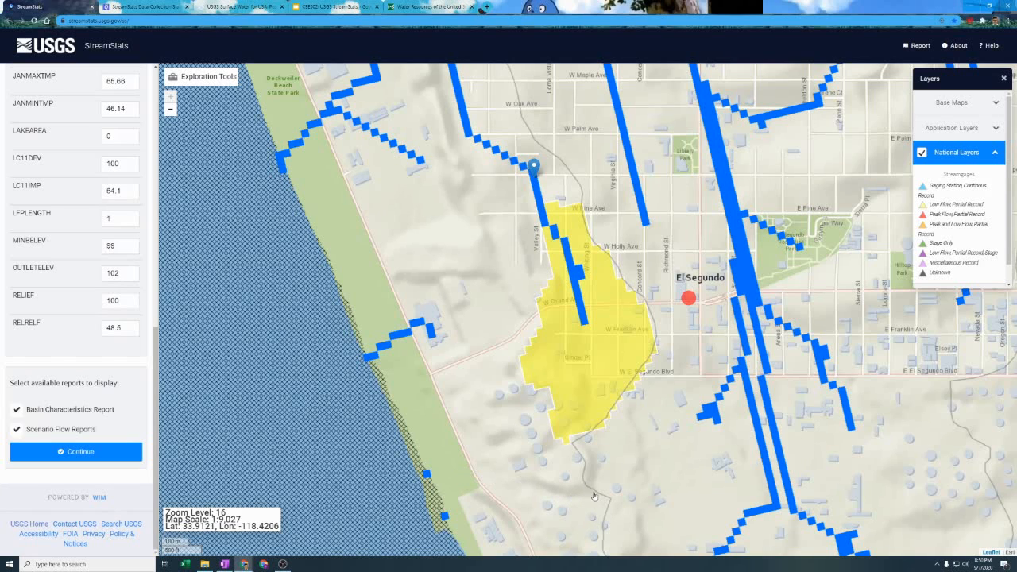
# Switch to the CEE302: USGS StreamStats presentation in Google Slides and start the slideshow from the "Why does Guam need StreamStats?" slide
pyautogui.click(311, 5)
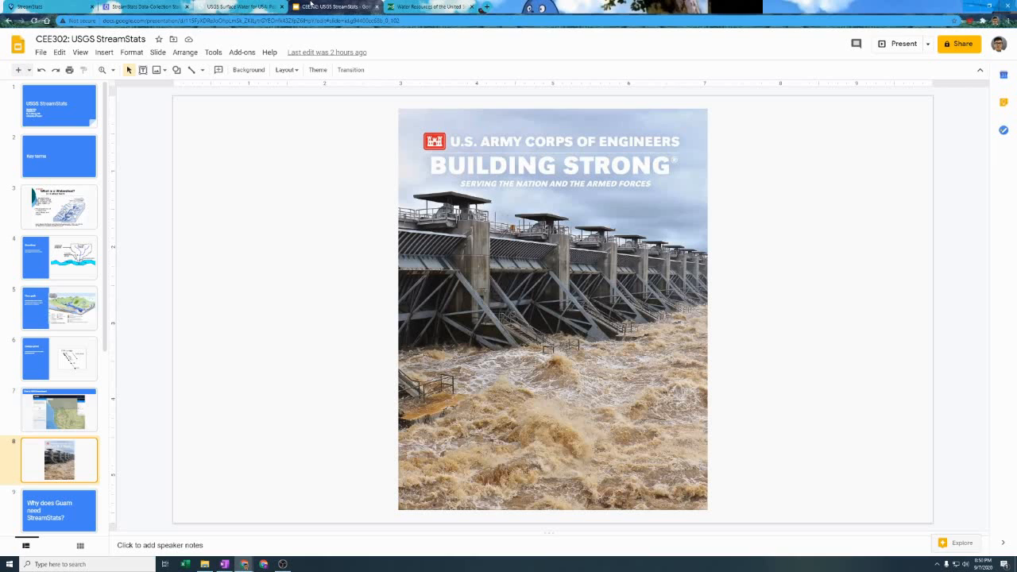
pyautogui.click(80, 508)
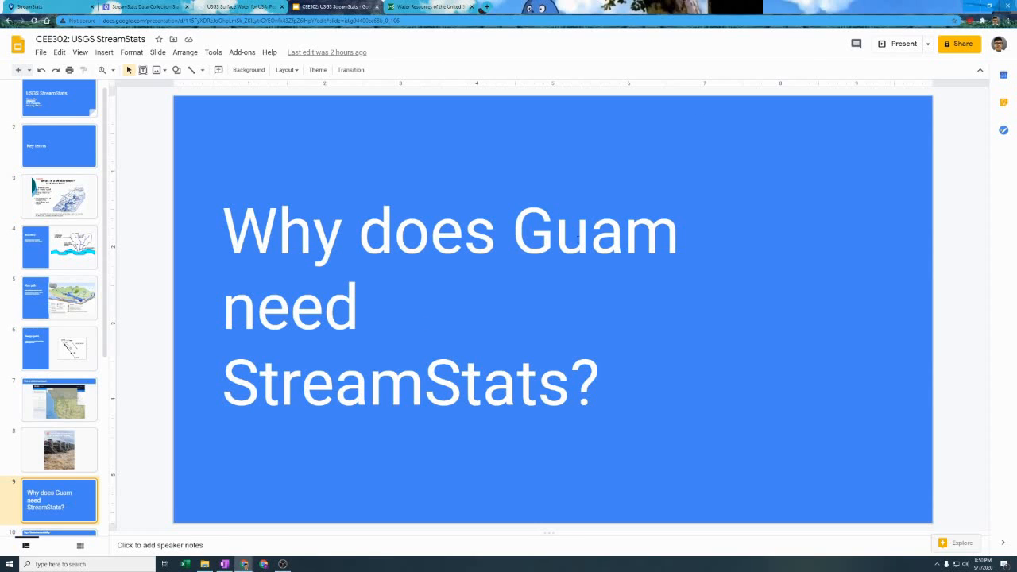
pyautogui.click(876, 47)
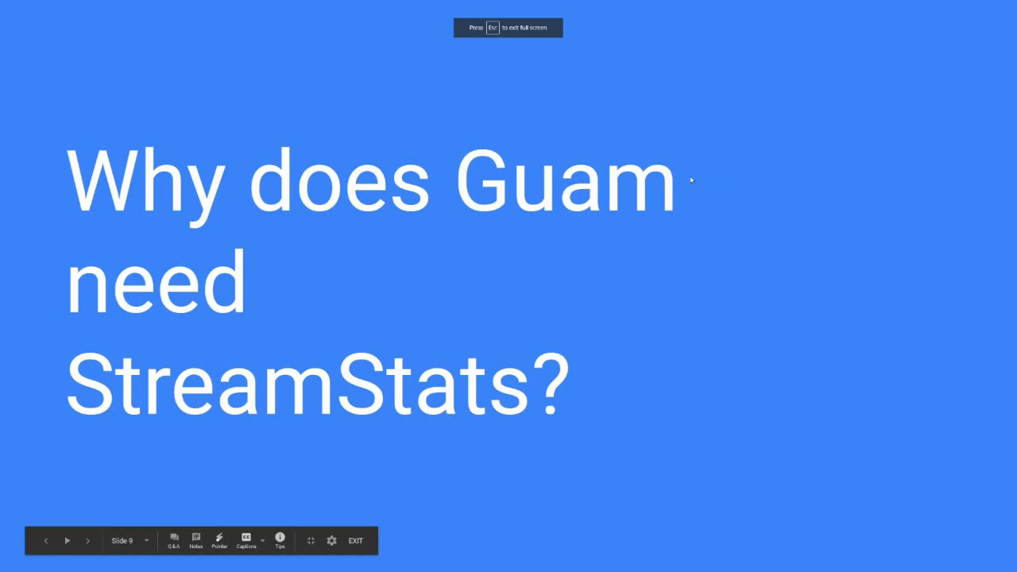
# Advance the slideshow through the StreamStats availability, infrastructure, Tumon and natural resources slides to the "Sedimentation / erosion" slide
pyautogui.press('Right')
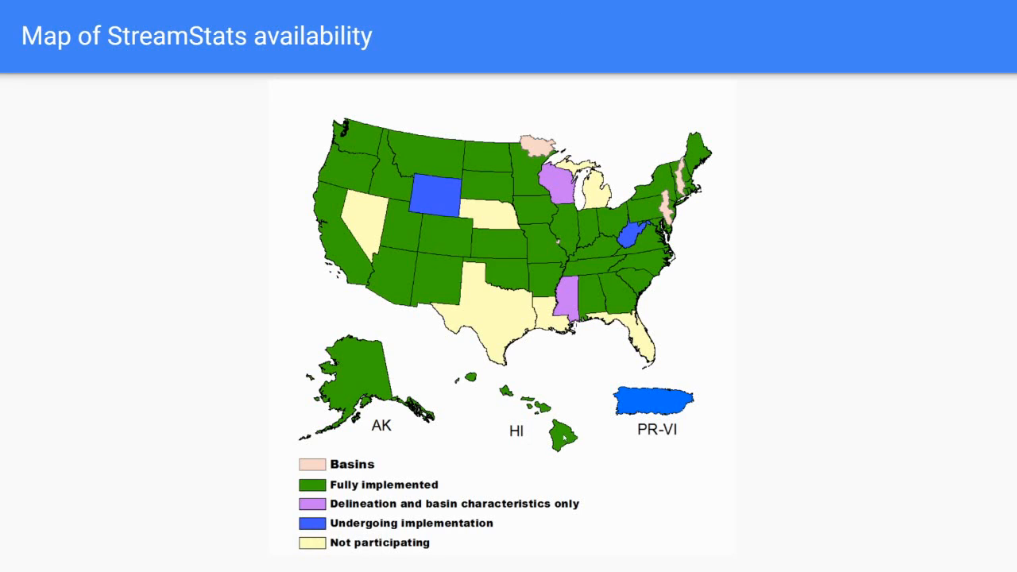
pyautogui.click(566, 438)
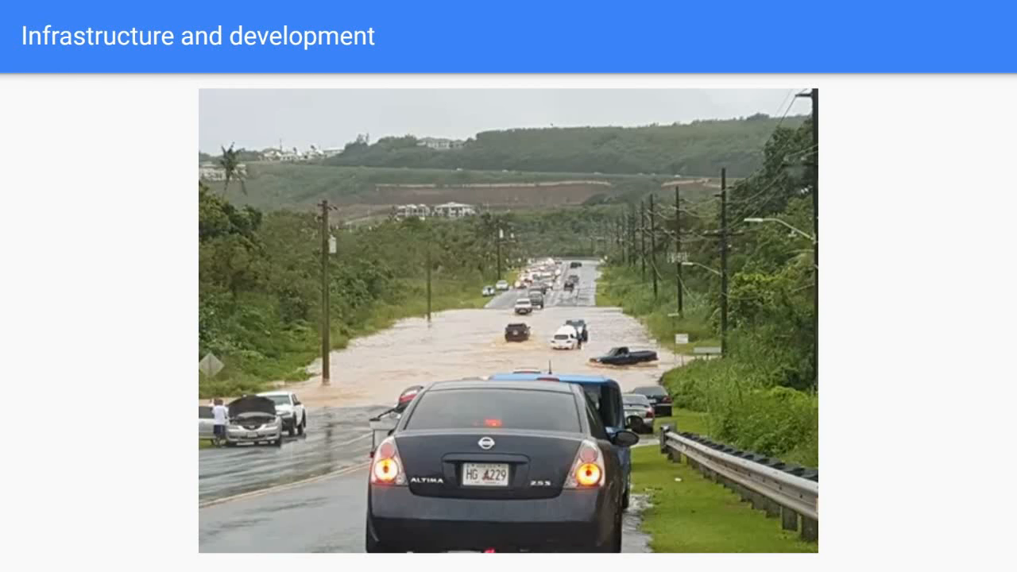
pyautogui.press('Right')
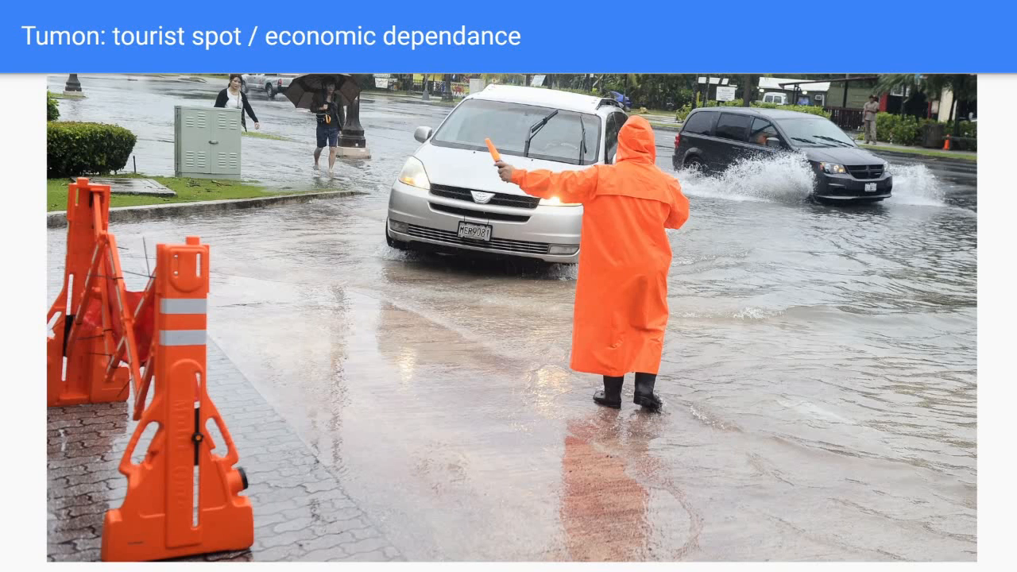
pyautogui.press('Right')
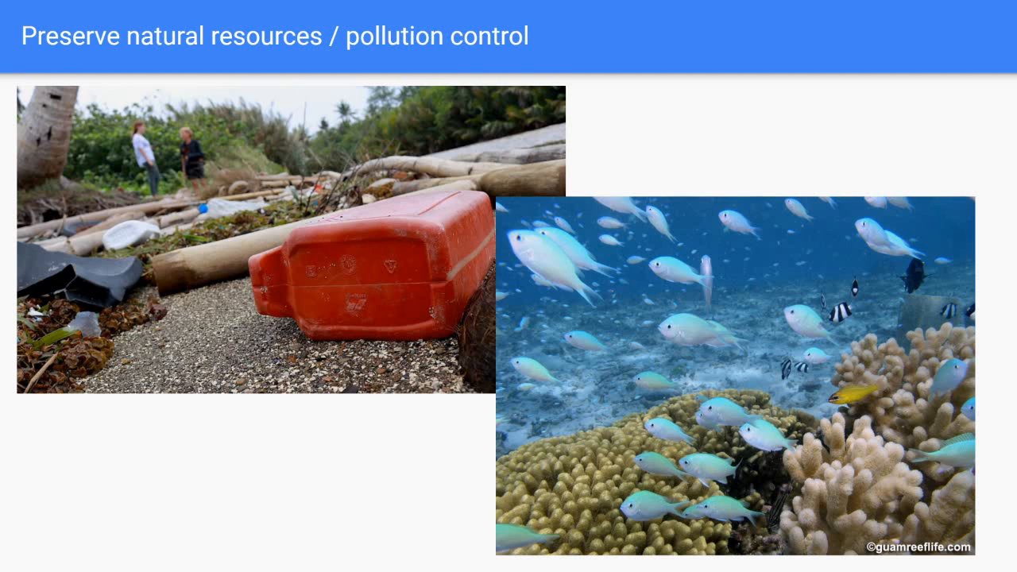
pyautogui.press('Right')
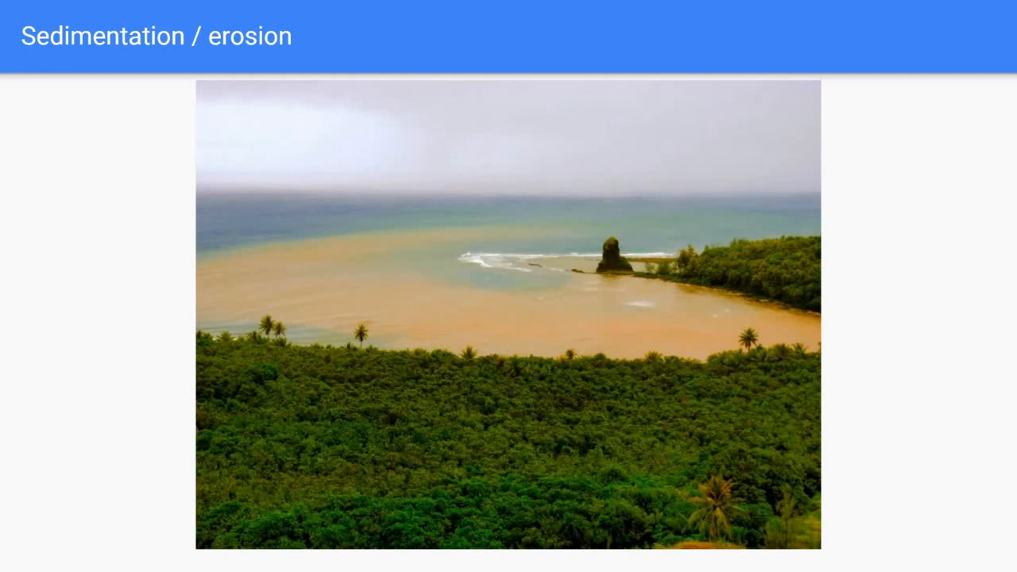